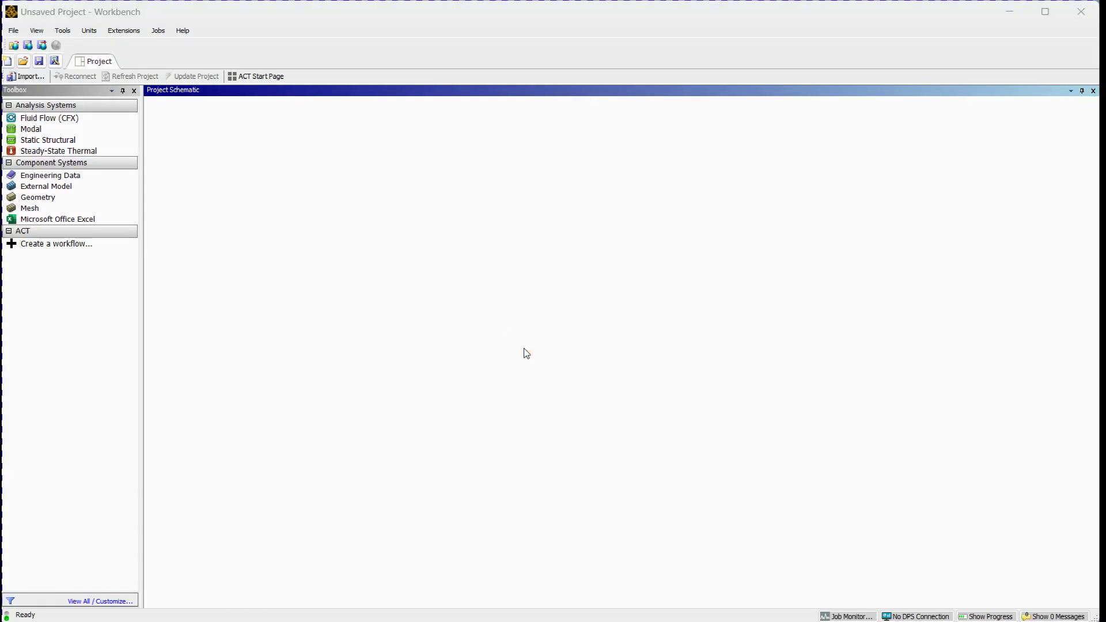
- Add a default-named Static Structural system and start New SpaceClaim Geometry from its Geometry cell
double_click(54, 140)
click(362, 241)
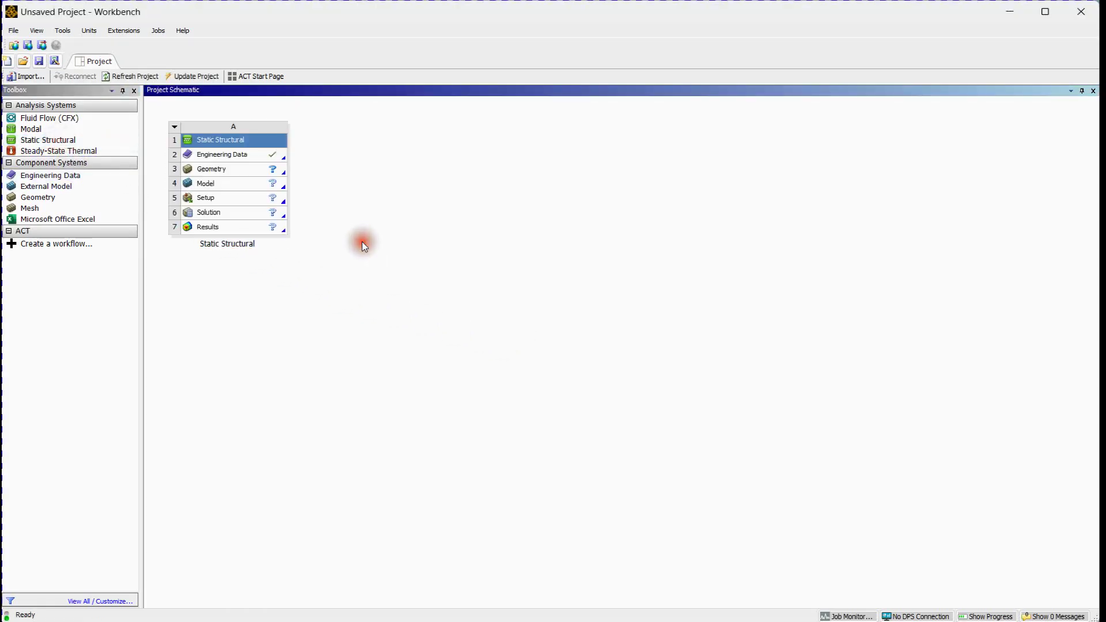
right_click(257, 171)
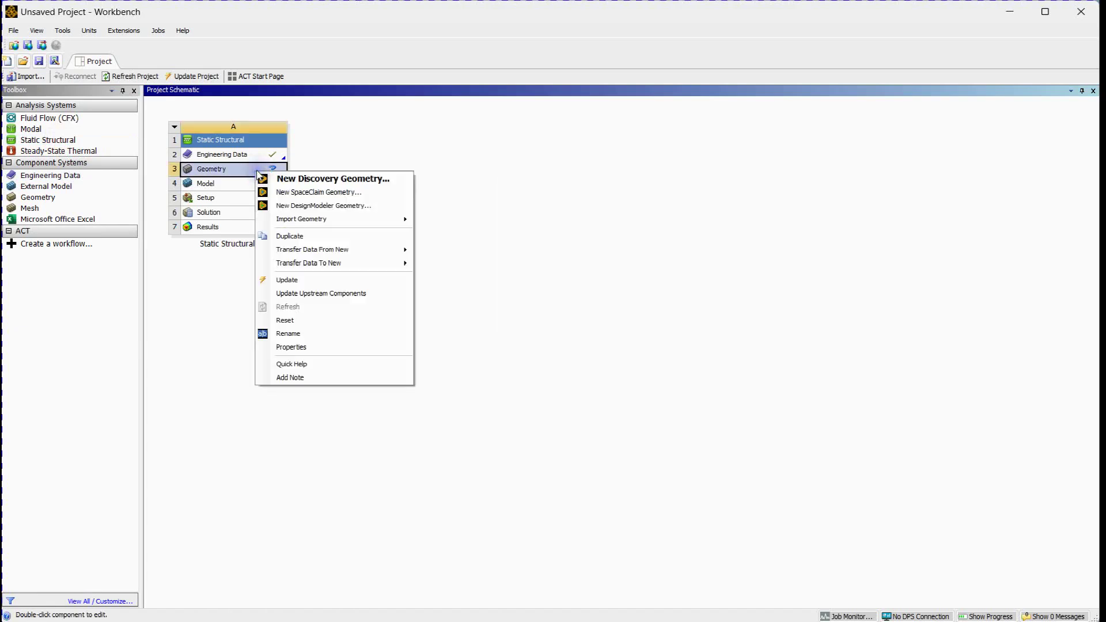
click(300, 194)
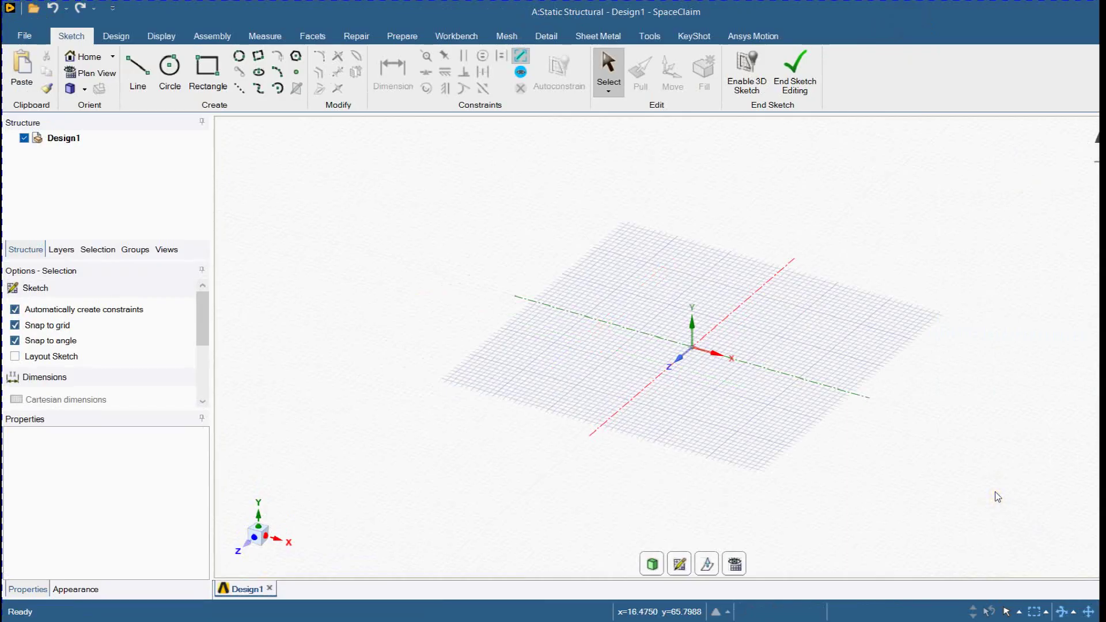
- Enable No merge and start a new sketch on the plane perpendicular to the X axis
click(795, 72)
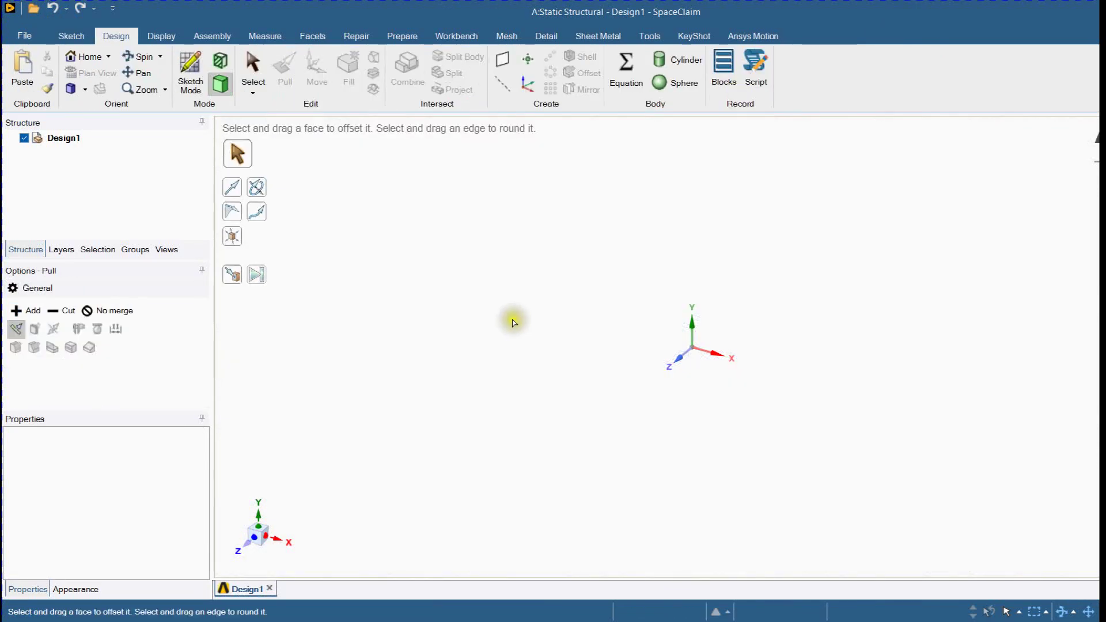
click(115, 311)
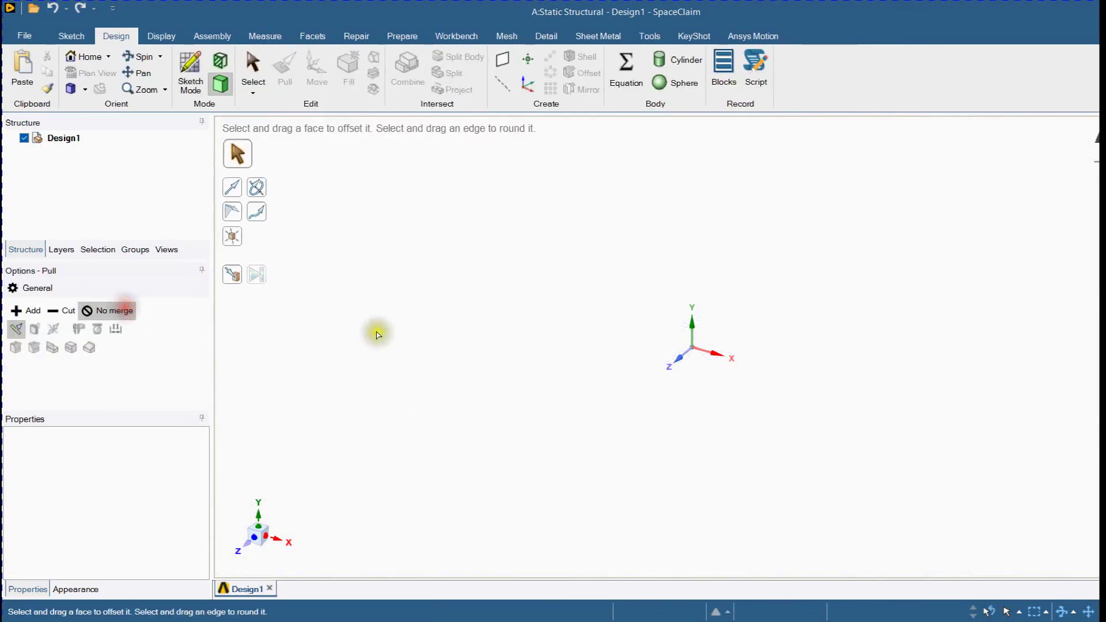
click(190, 72)
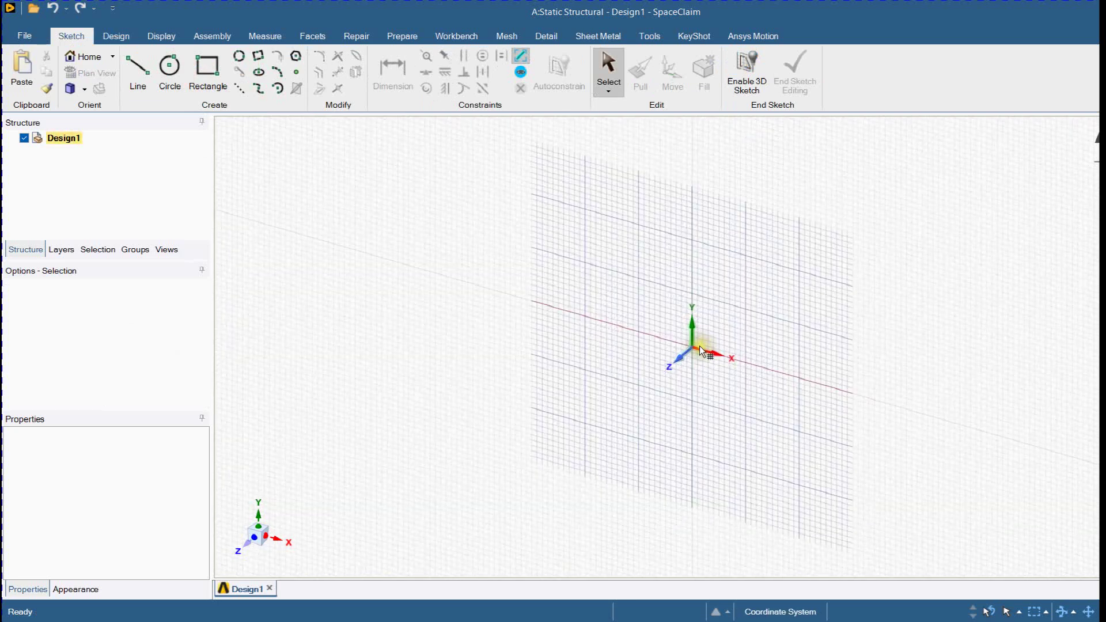
click(716, 355)
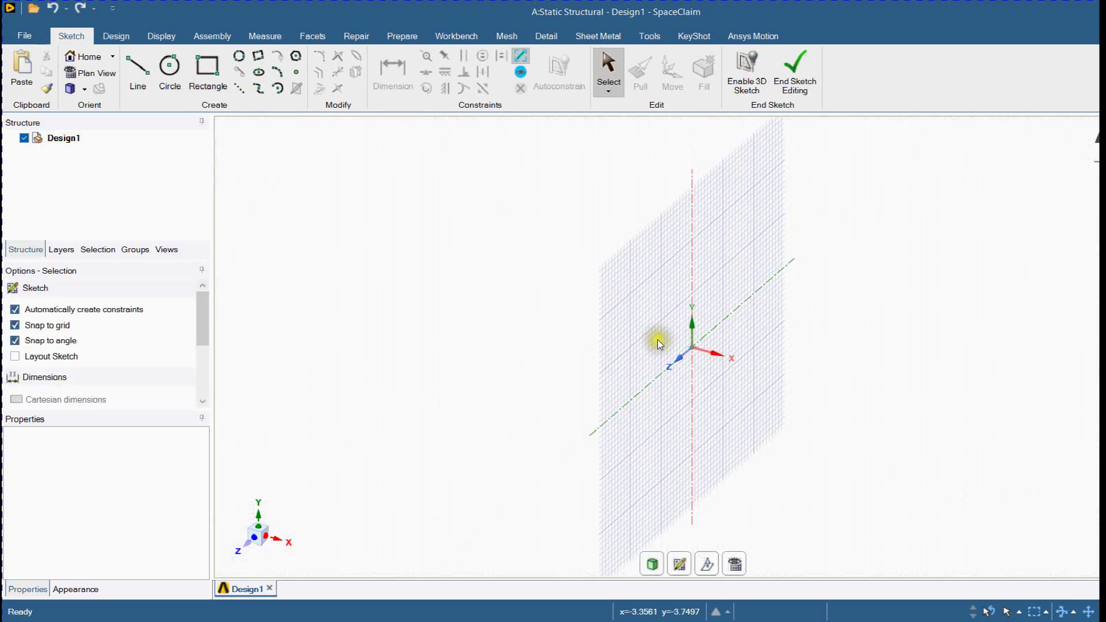
- Draw a 50 mm by 50 mm rectangle from centre at the origin and finish it as a surface
click(208, 69)
click(15, 310)
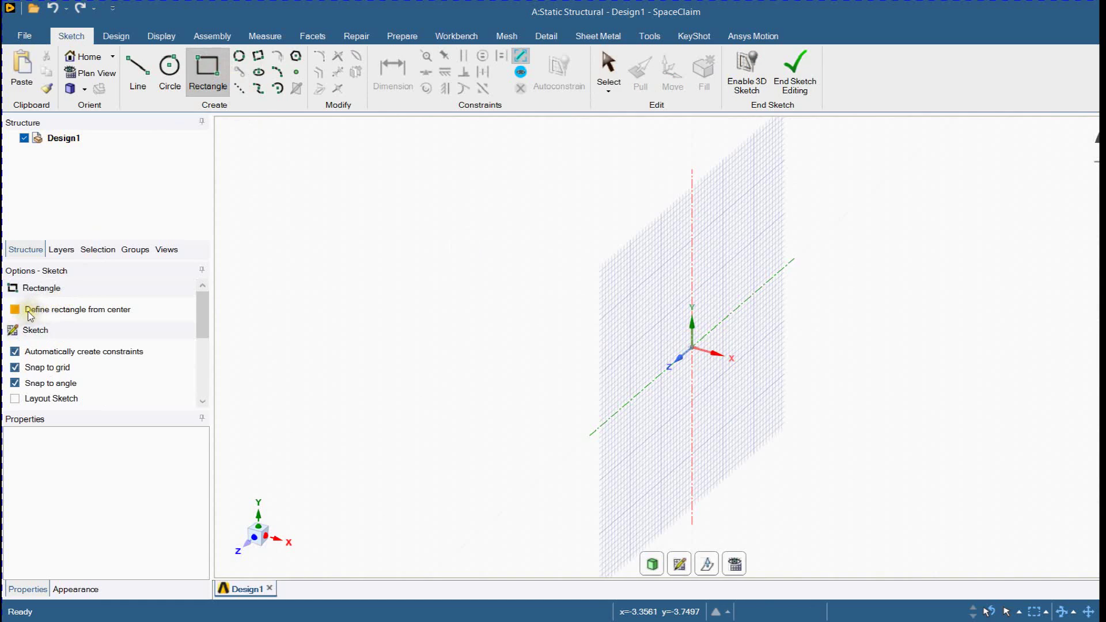
click(693, 348)
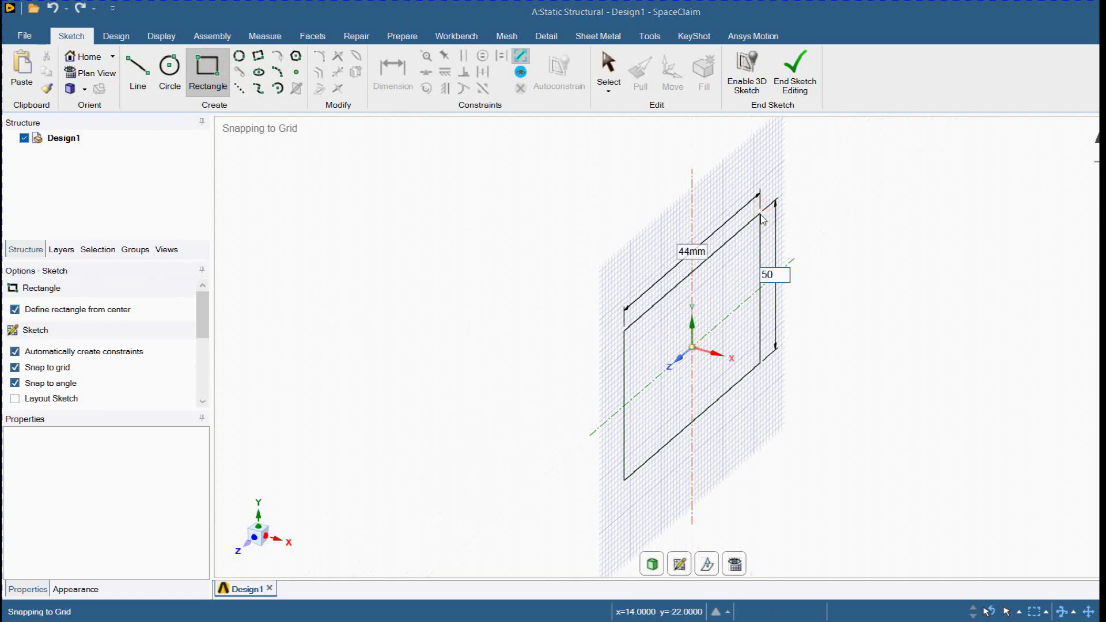
key(Tab)
text(50)
click(761, 153)
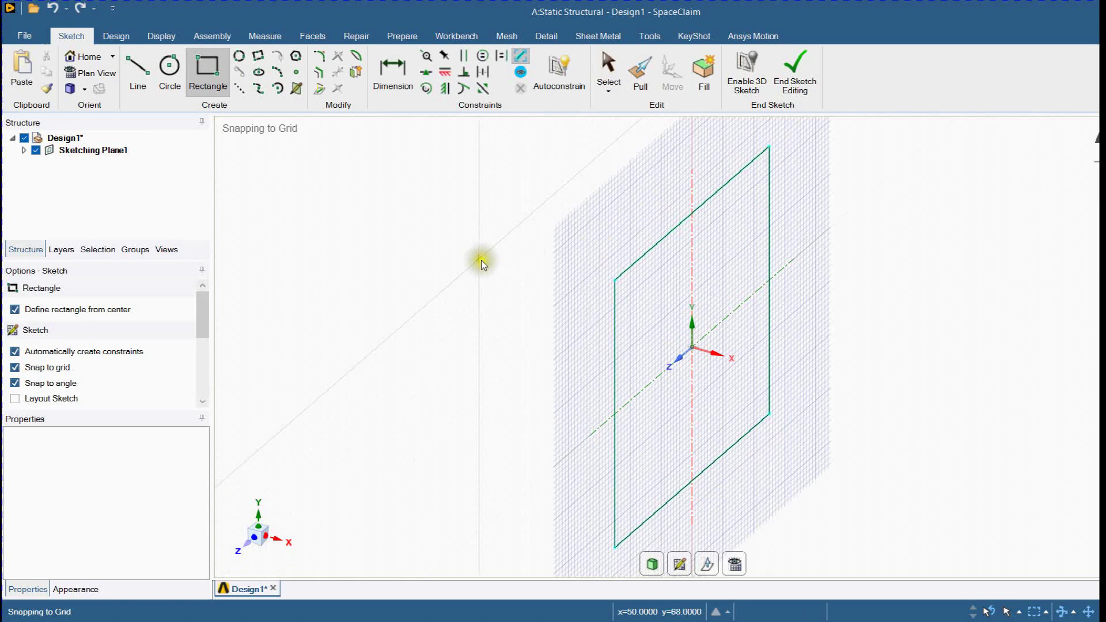
scroll(481, 260, down, 3)
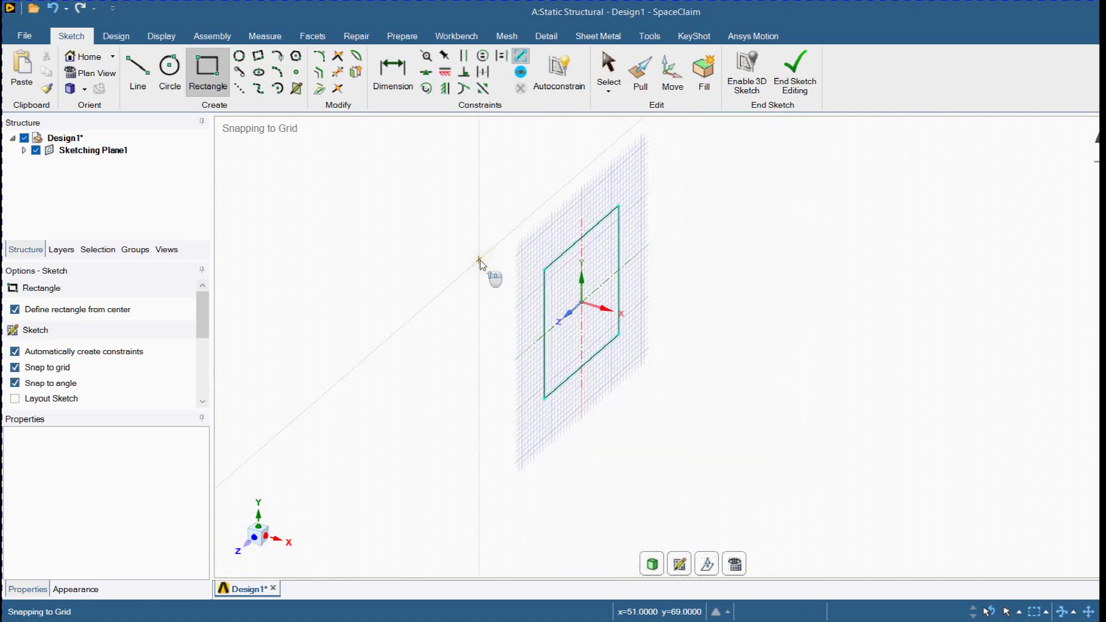
click(795, 74)
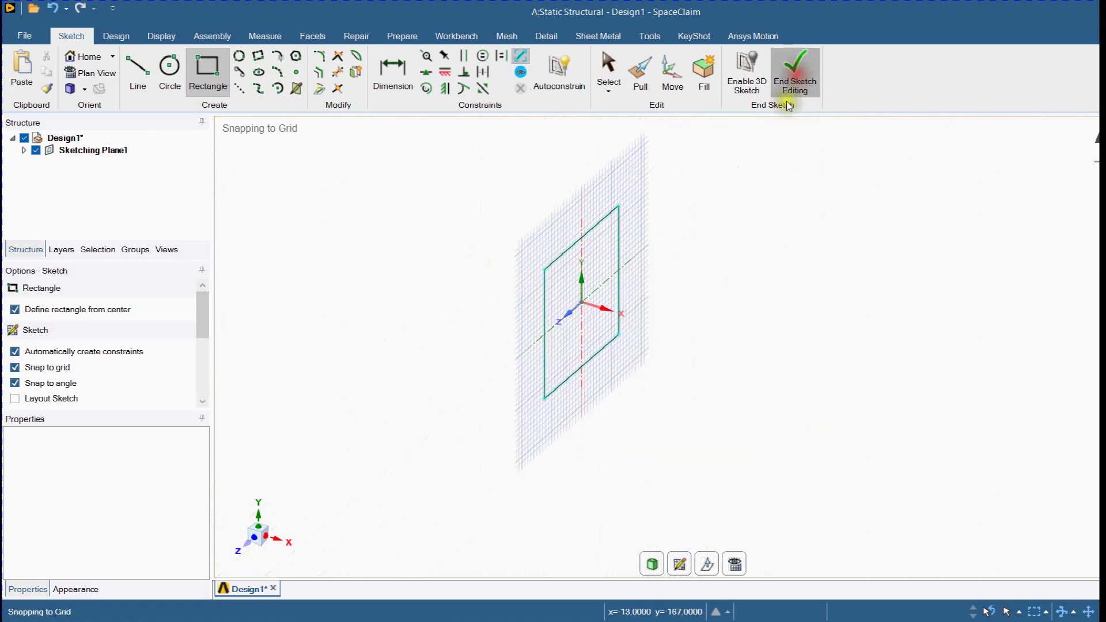
- Pull the square face out 2000 mm into a solid bar
click(600, 273)
text(2000)
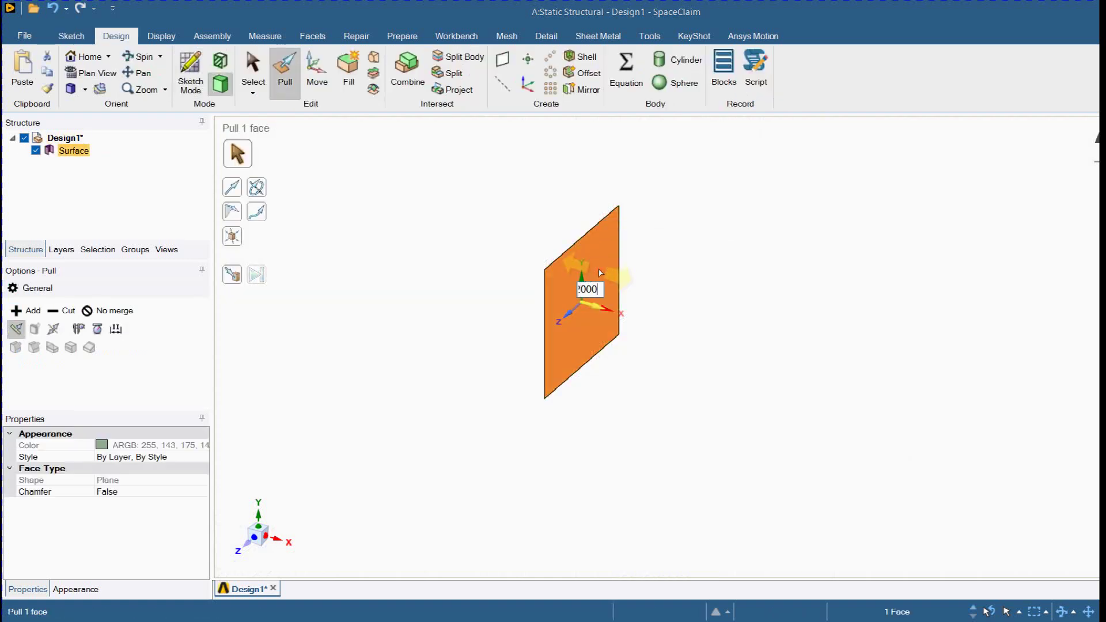
scroll(572, 264, down, 10)
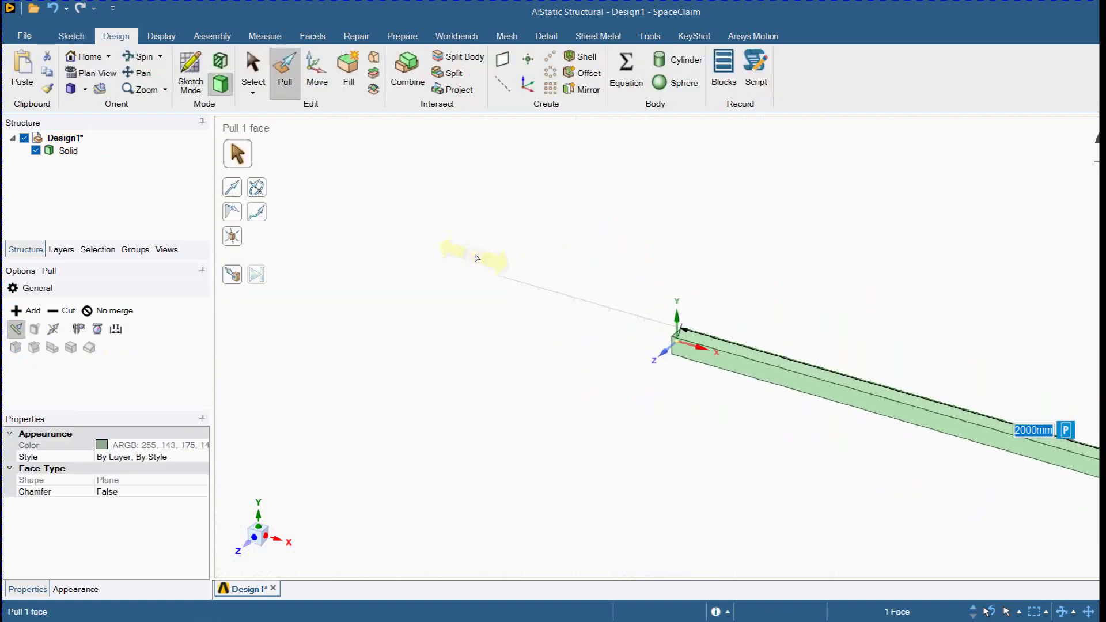
scroll(989, 392, up, 5)
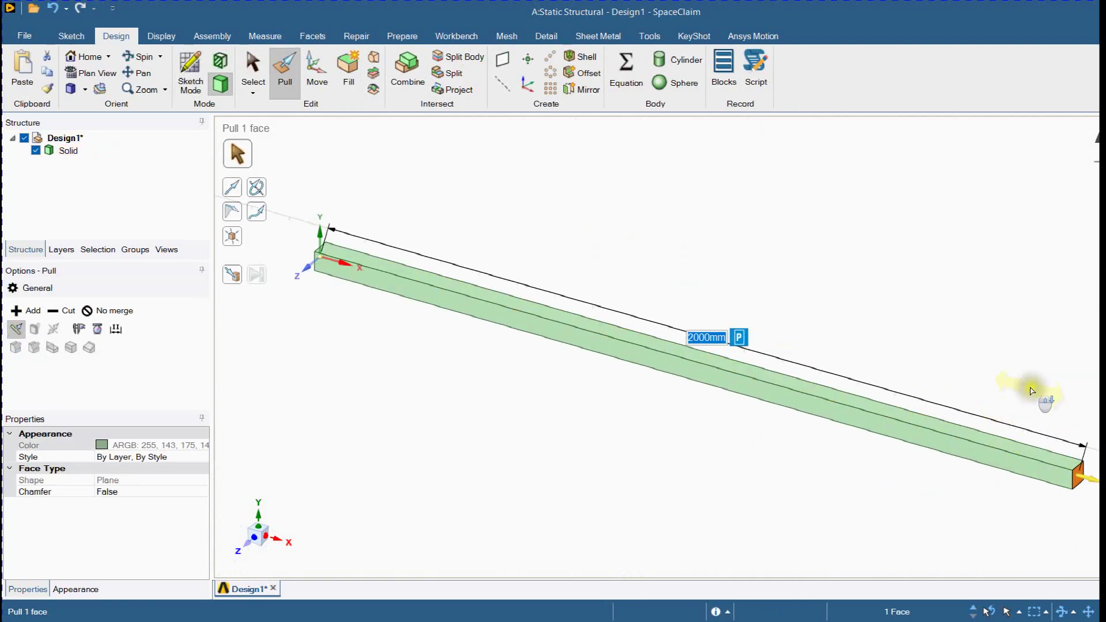
scroll(989, 392, down, 2)
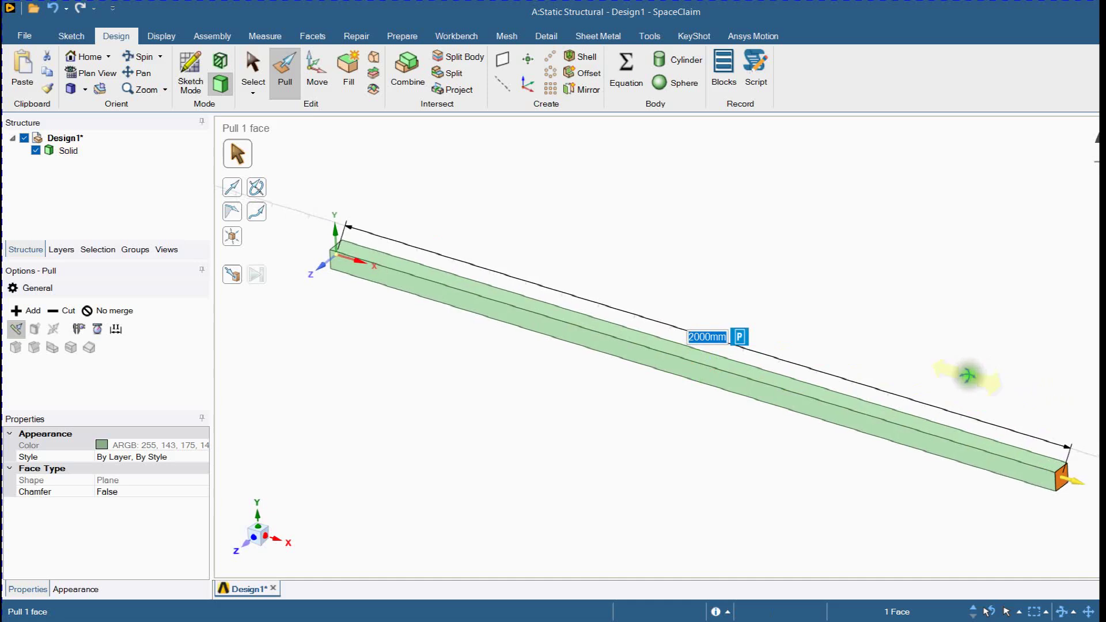
click(815, 317)
key(s)
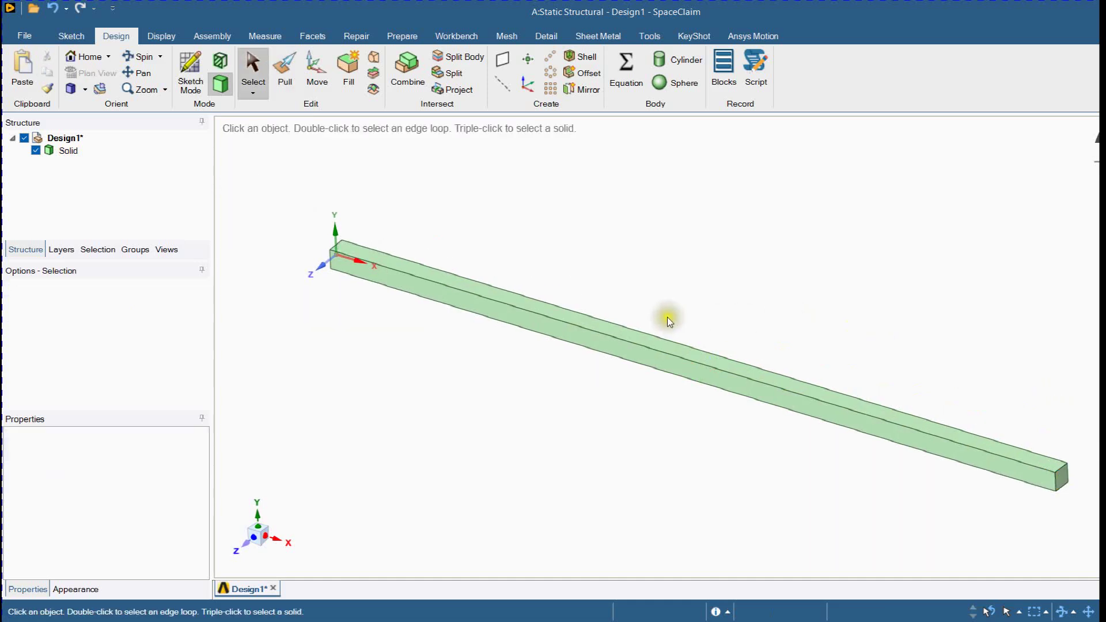
shift+middle_drag(667, 317, 639, 279)
scroll(980, 425, up, 6)
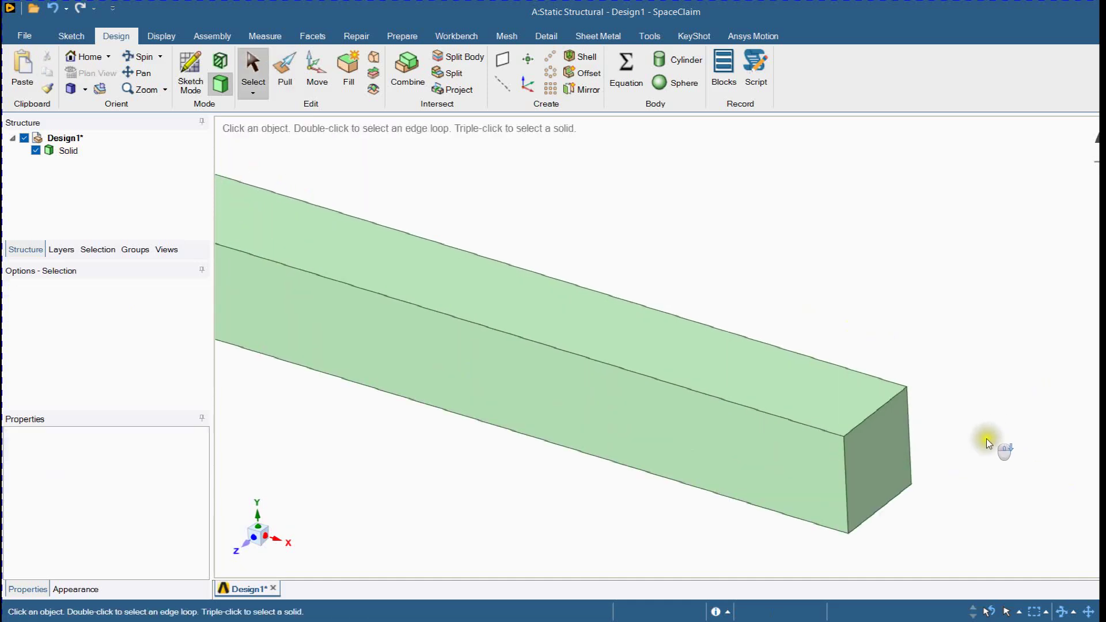
- Measure the bar's far end face to confirm its 2500 mm² area
click(764, 281)
click(764, 281)
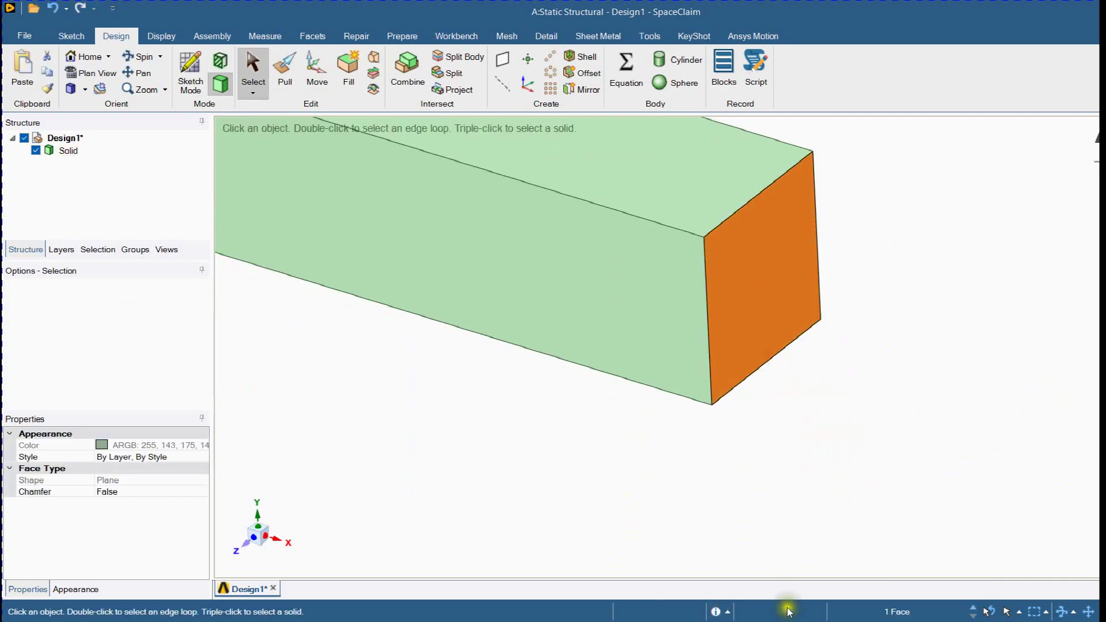
click(264, 35)
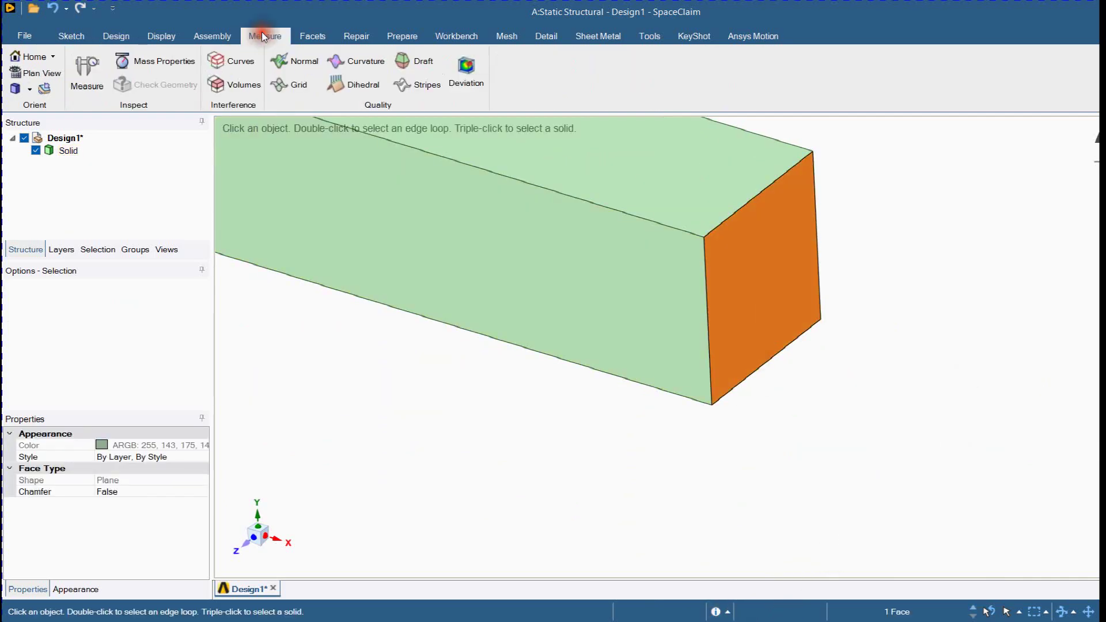
click(91, 73)
mouse_move(871, 423)
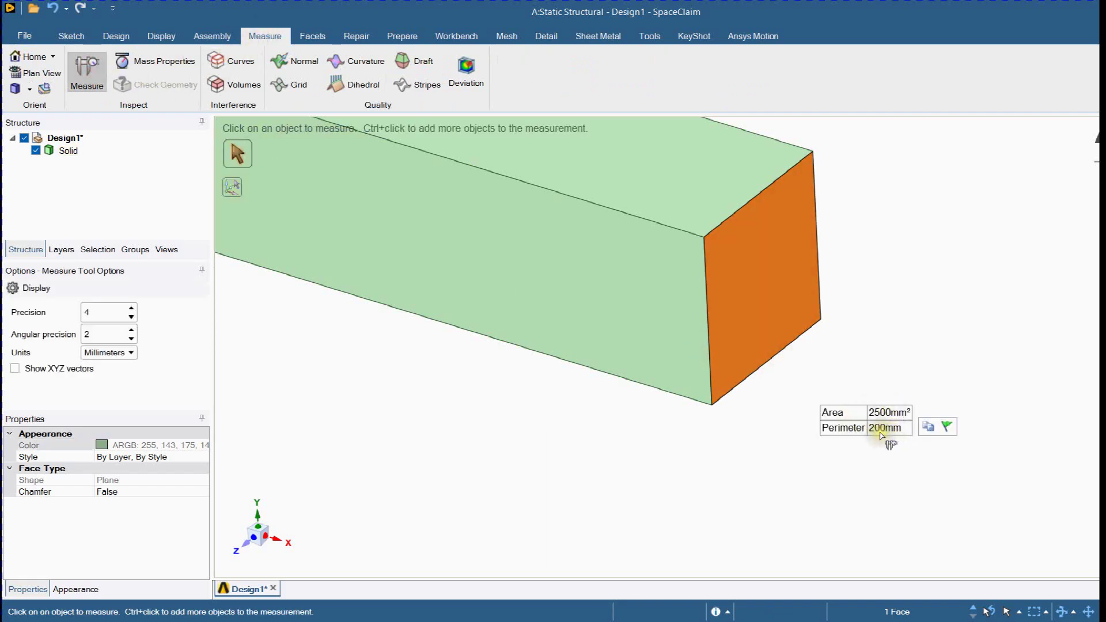
- Measure a long top edge to confirm the 2000 mm bar length
click(609, 522)
middle_drag(608, 522, 670, 341)
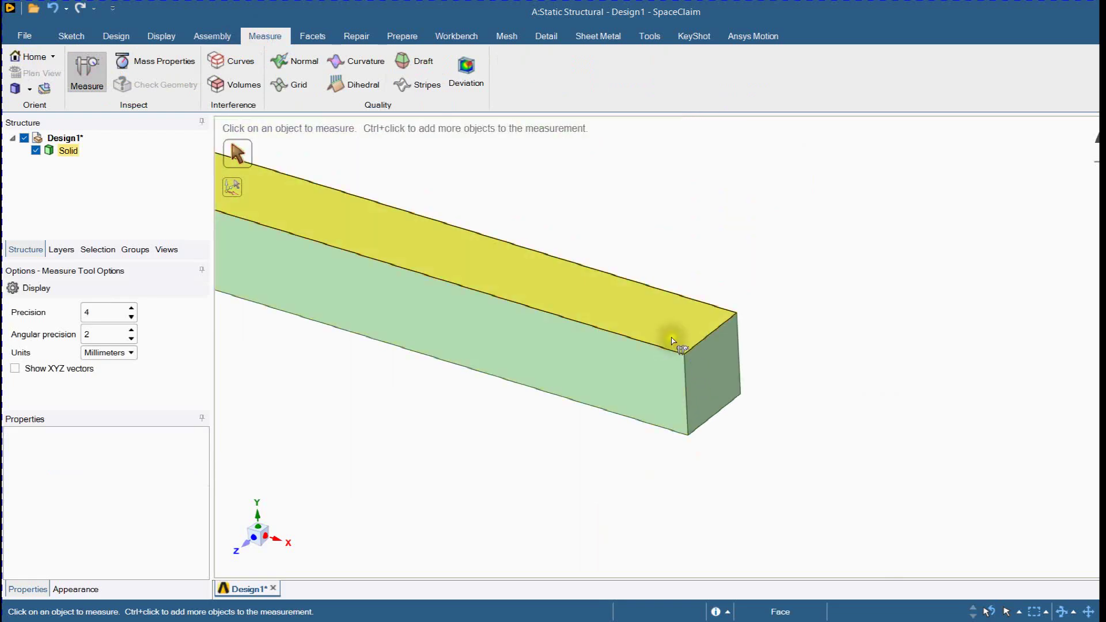
click(671, 351)
mouse_move(845, 380)
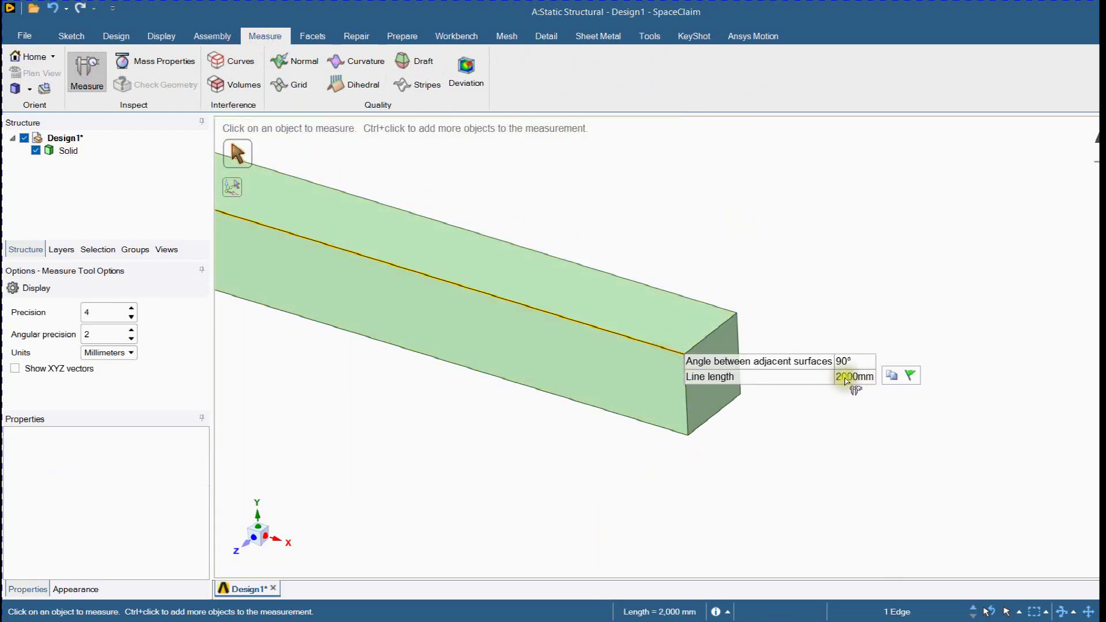
click(829, 238)
middle_drag(877, 420, 826, 345)
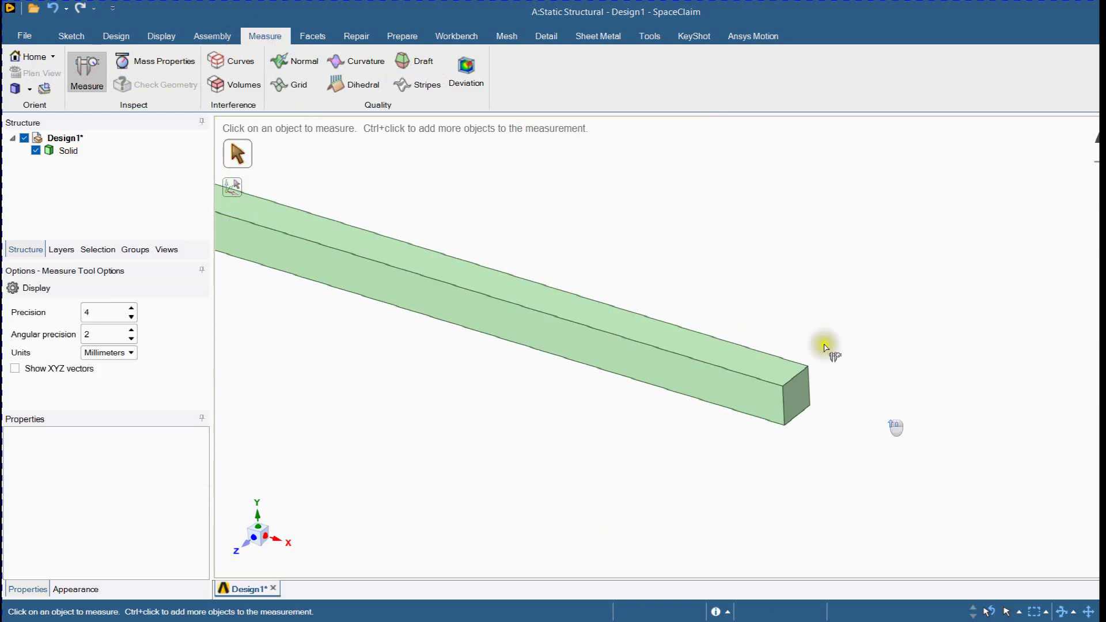
shift+middle_drag(599, 234, 617, 279)
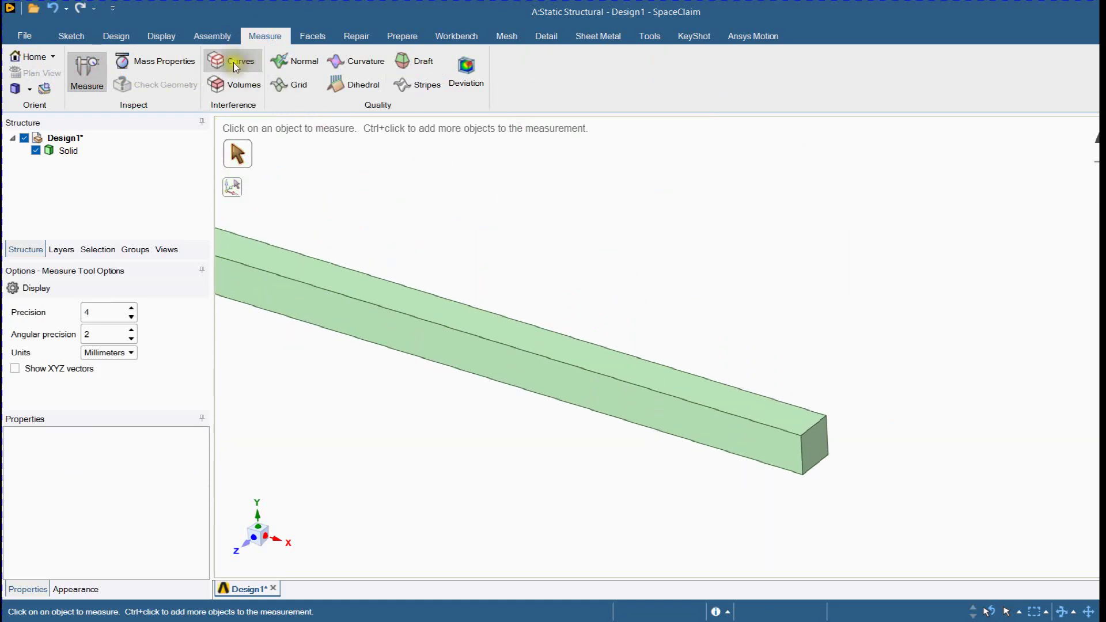
- Extract a line beam from the solid bar using the Prepare tab's beam extraction
click(403, 35)
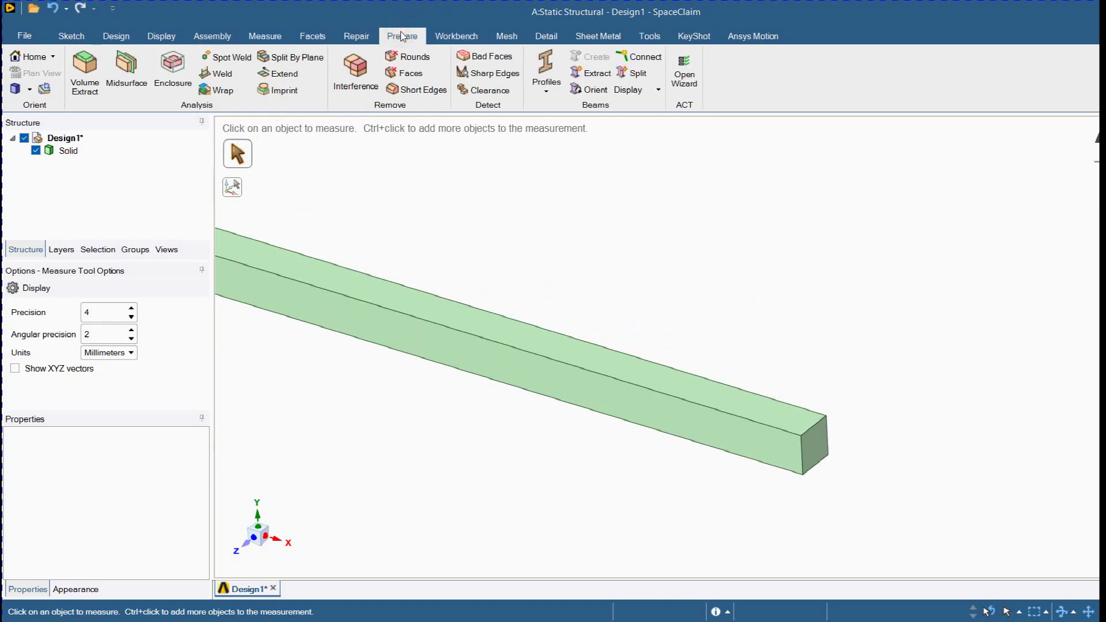
click(593, 68)
click(507, 324)
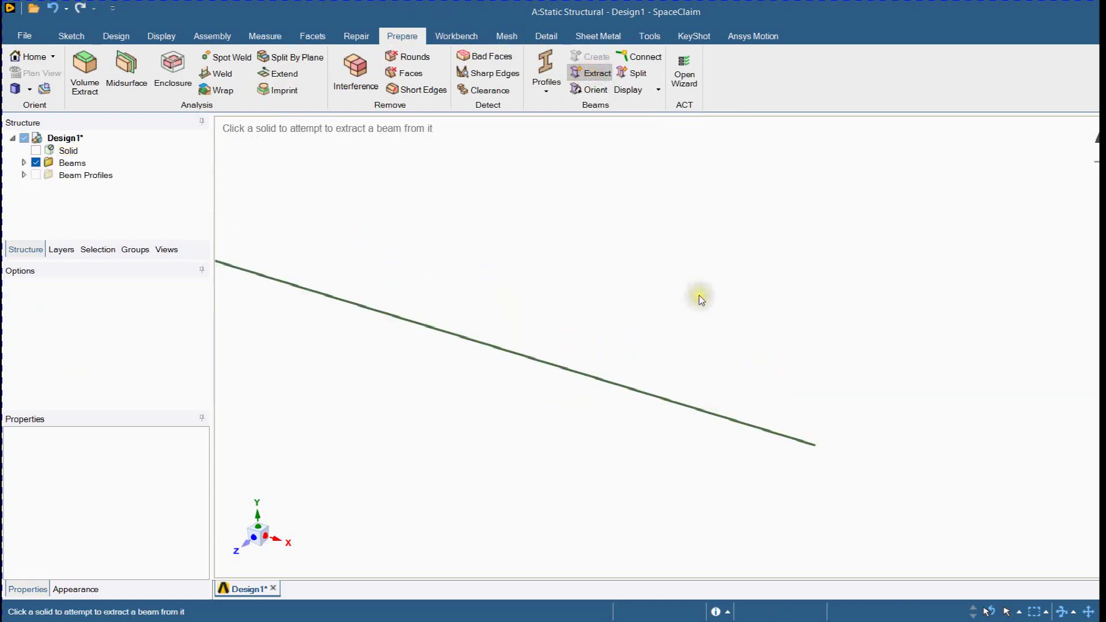
scroll(700, 295, down, 3)
shift+middle_drag(442, 182, 463, 223)
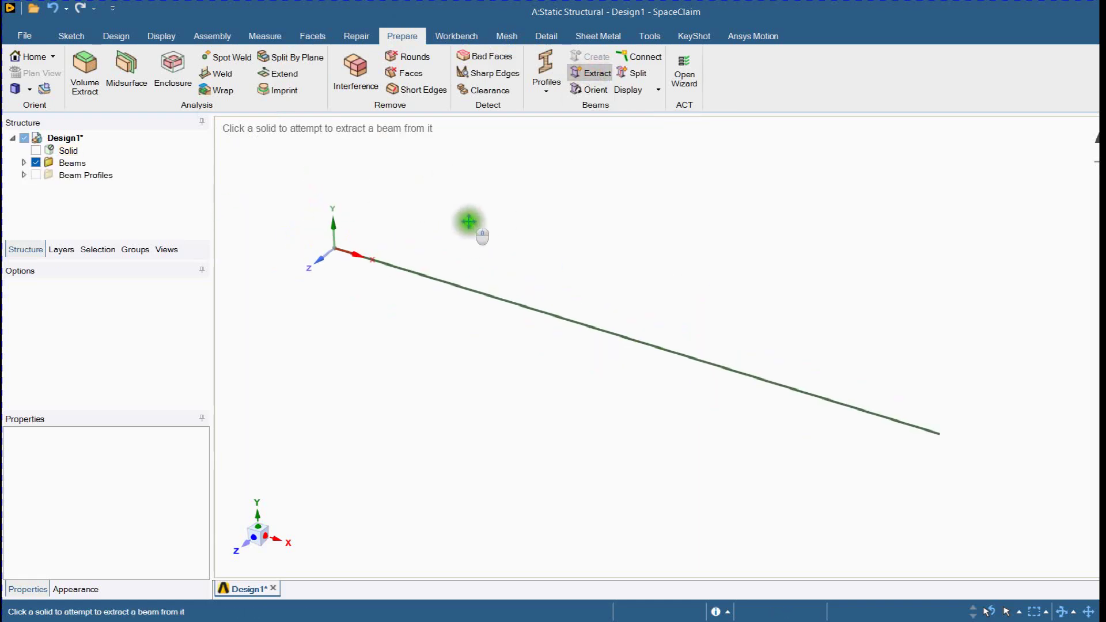
scroll(463, 224, up, 2)
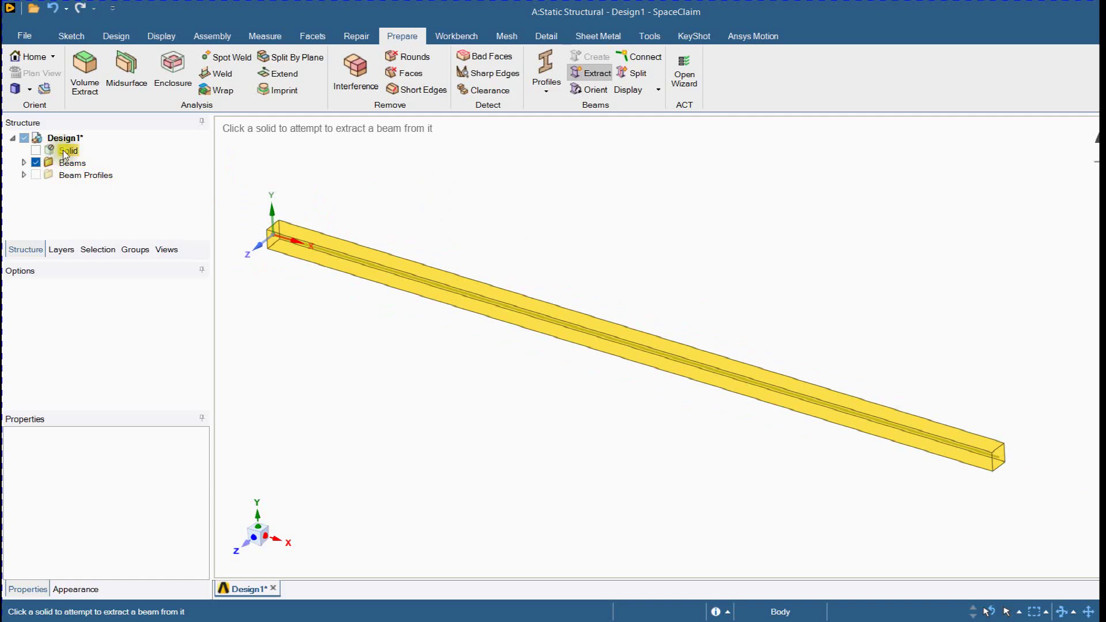
- Inspect Extracted Profile1's beam section properties under Beams > Beam Profiles, then deselect it
click(23, 162)
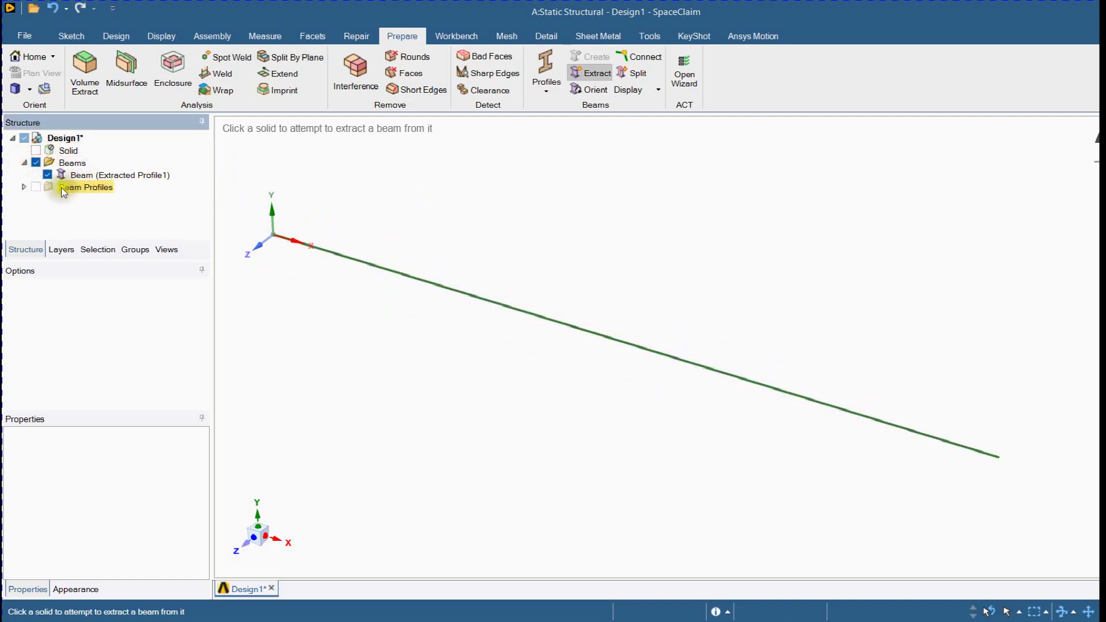
click(25, 189)
click(85, 201)
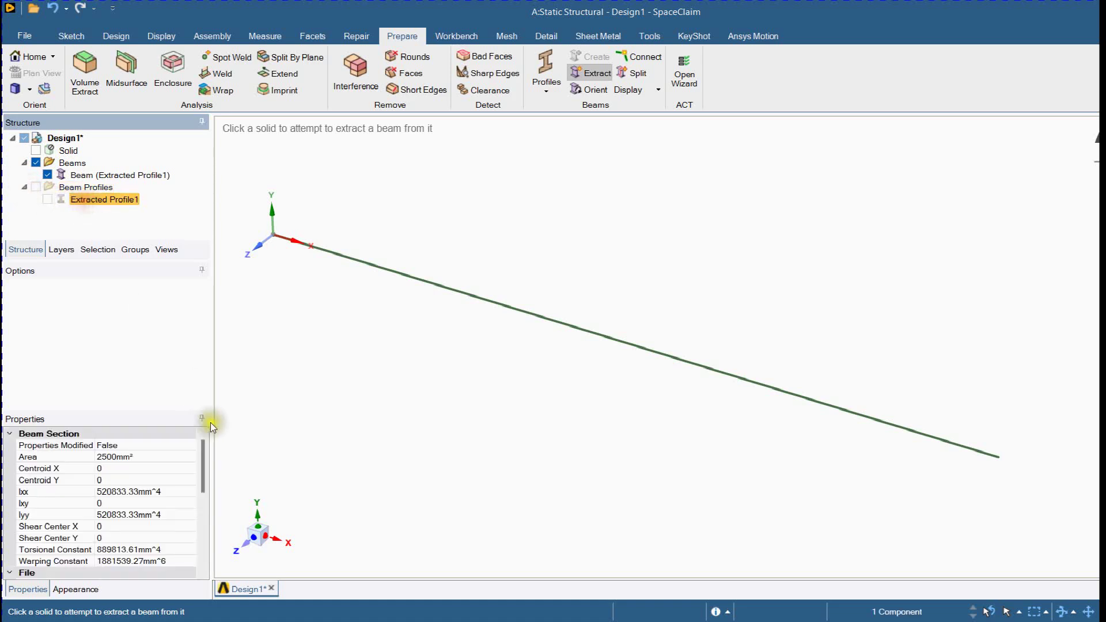
drag(140, 409, 135, 304)
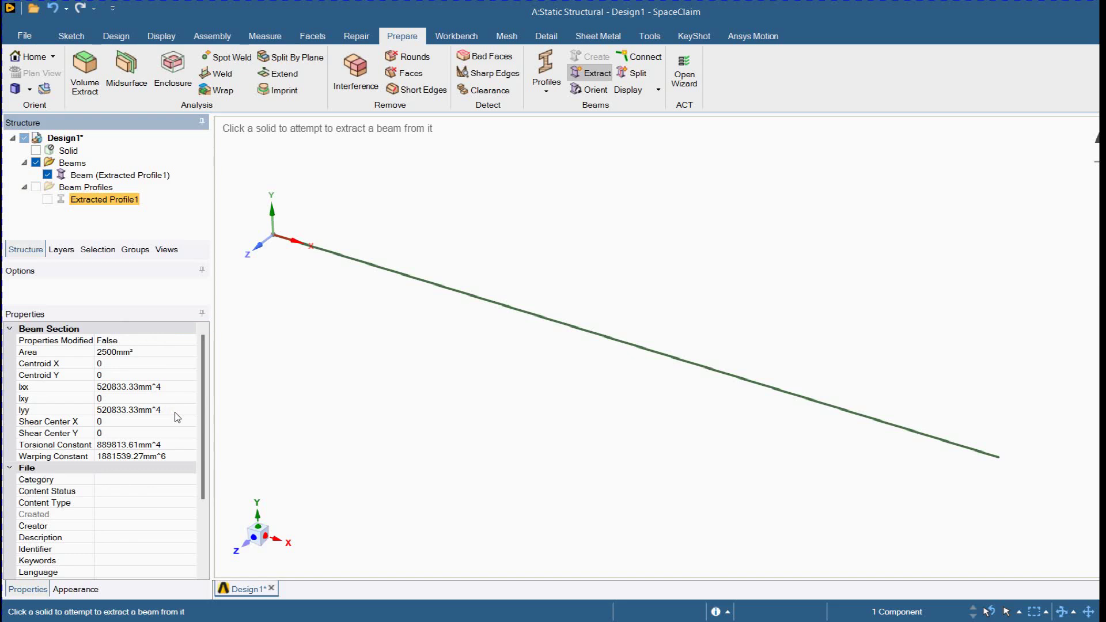
click(460, 405)
ctrl+middle_drag(461, 406, 524, 362)
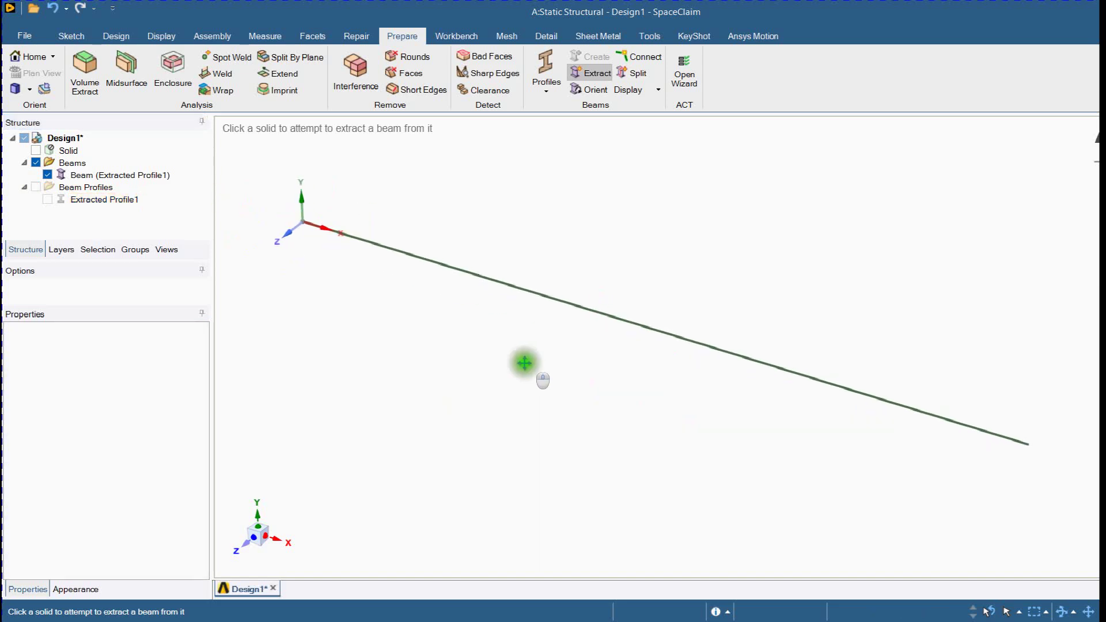
- Launch Mechanical from the Static Structural system's Model cell
click(428, 272)
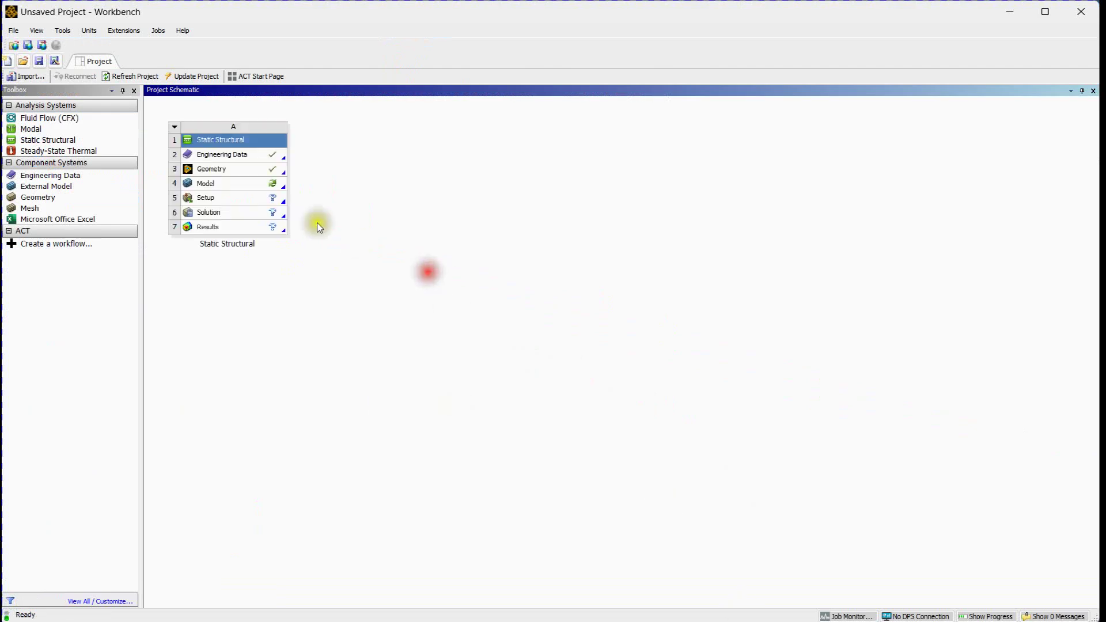
double_click(266, 181)
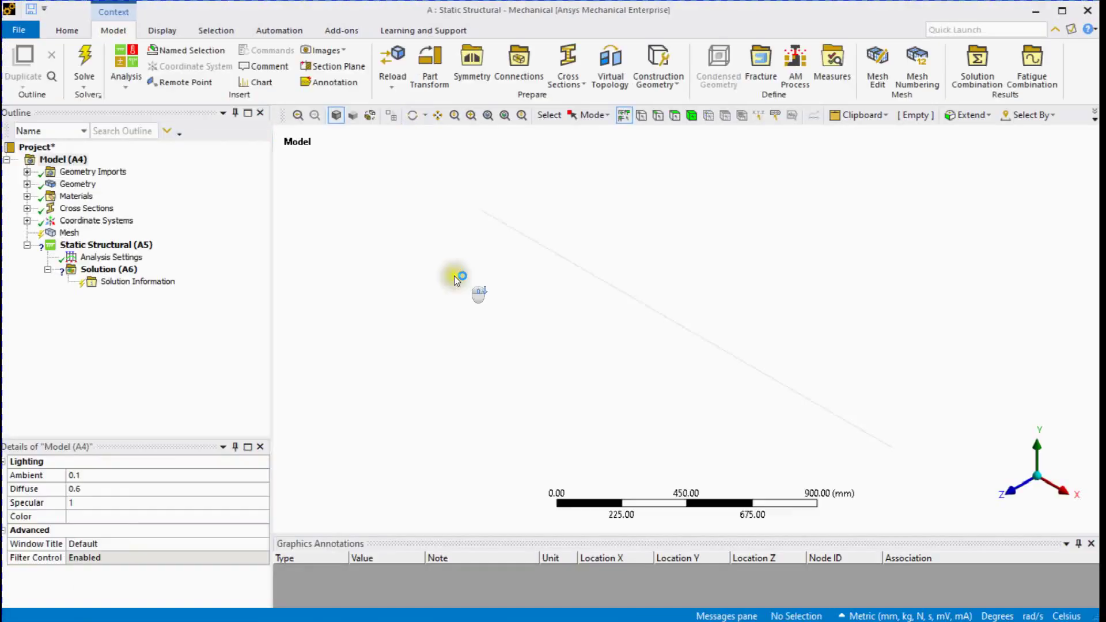
middle_drag(455, 275, 493, 269)
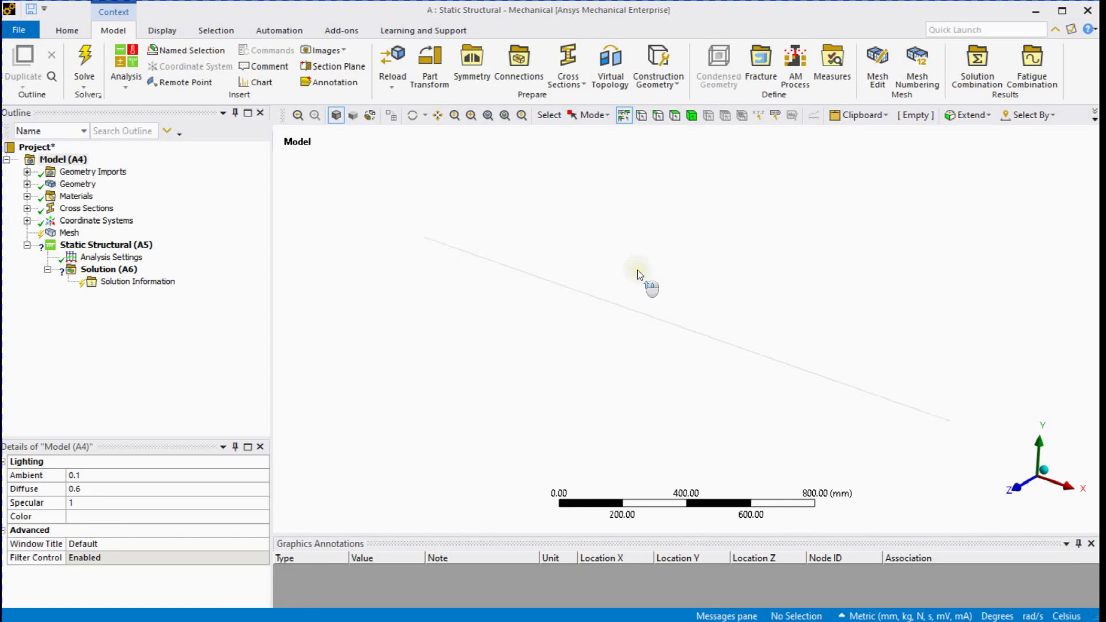
- Turn on Thick Shells and Beams display and generate the beam mesh
ctrl+middle_drag(638, 274, 518, 264)
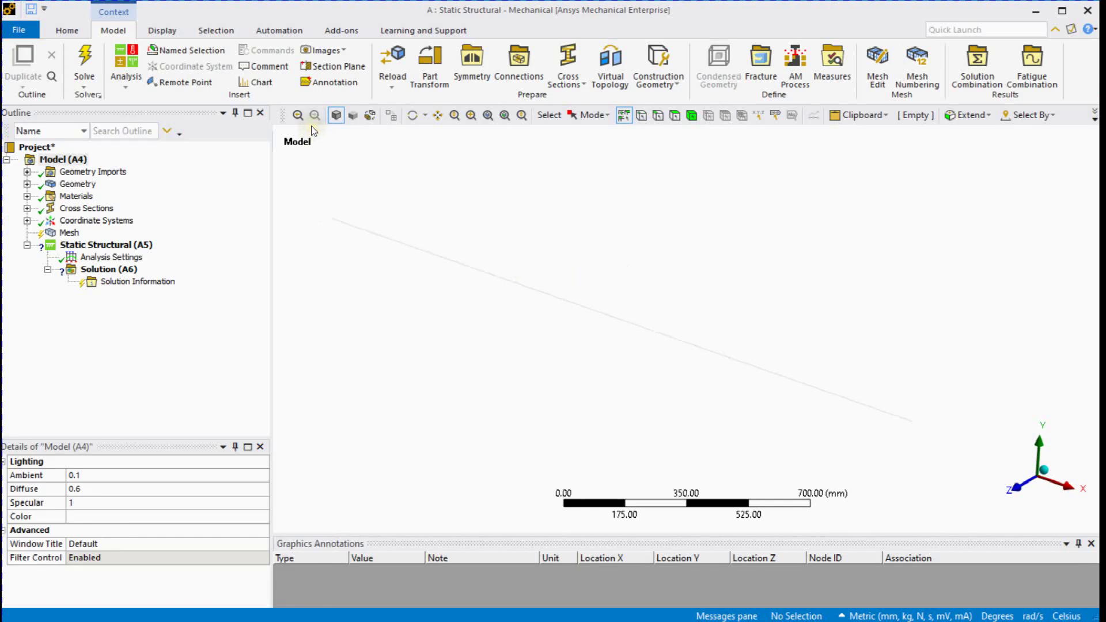
click(162, 31)
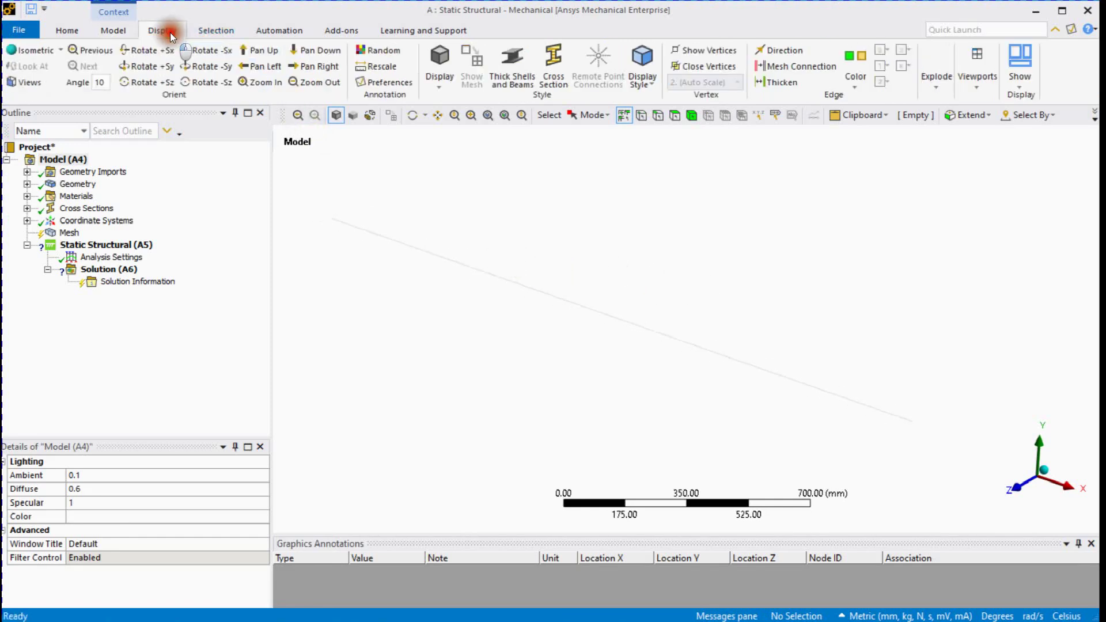
click(521, 84)
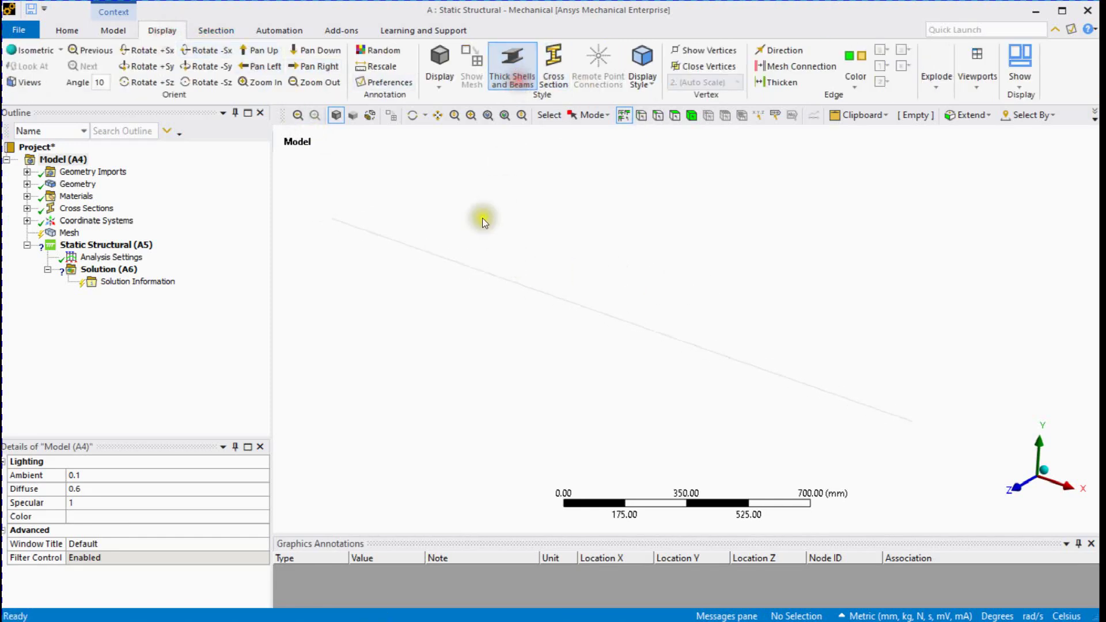
right_click(91, 236)
click(216, 279)
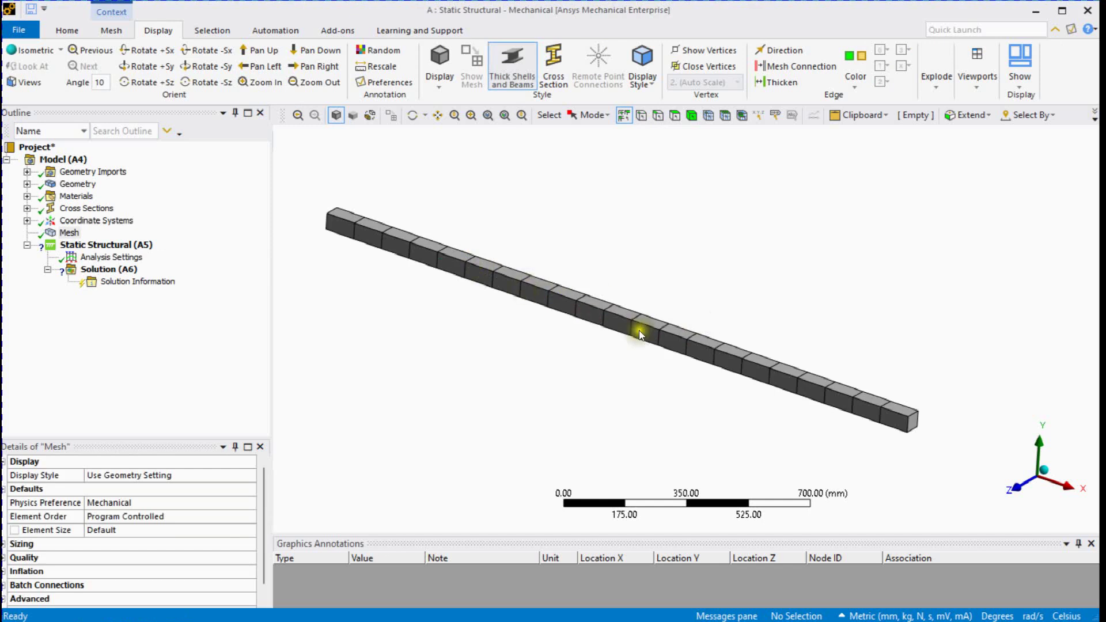
scroll(640, 335, up, 3)
ctrl+middle_drag(654, 345, 405, 242)
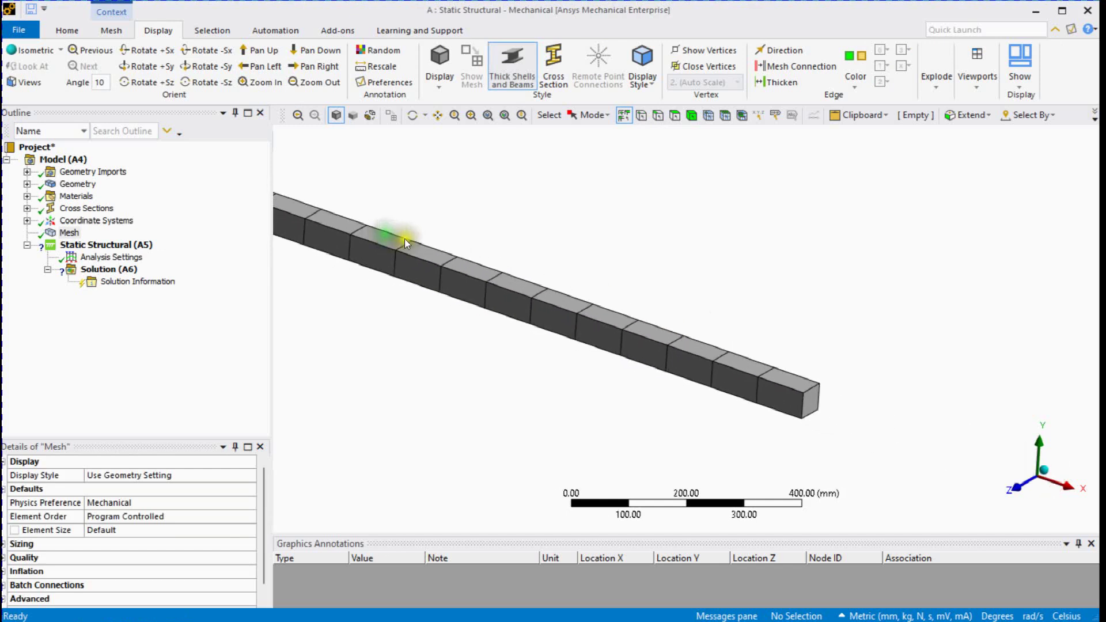
- Return to thin-line beam display and select the vertex at the beam's left end
click(512, 67)
scroll(397, 309, down, 2)
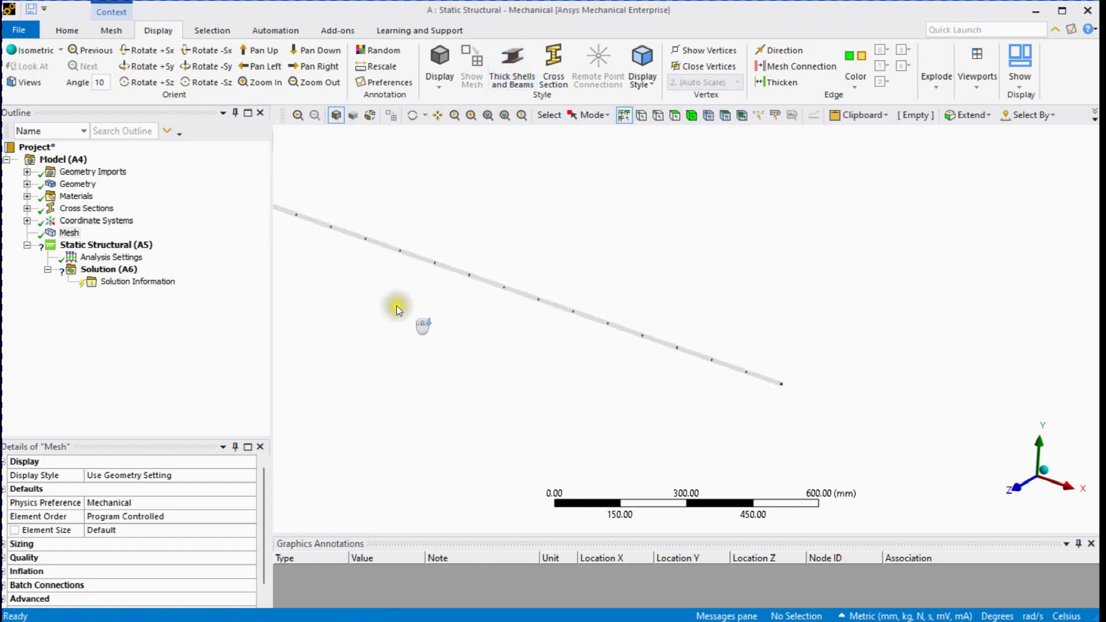
scroll(398, 310, down, 2)
ctrl+middle_drag(375, 291, 522, 365)
scroll(548, 363, up, 2)
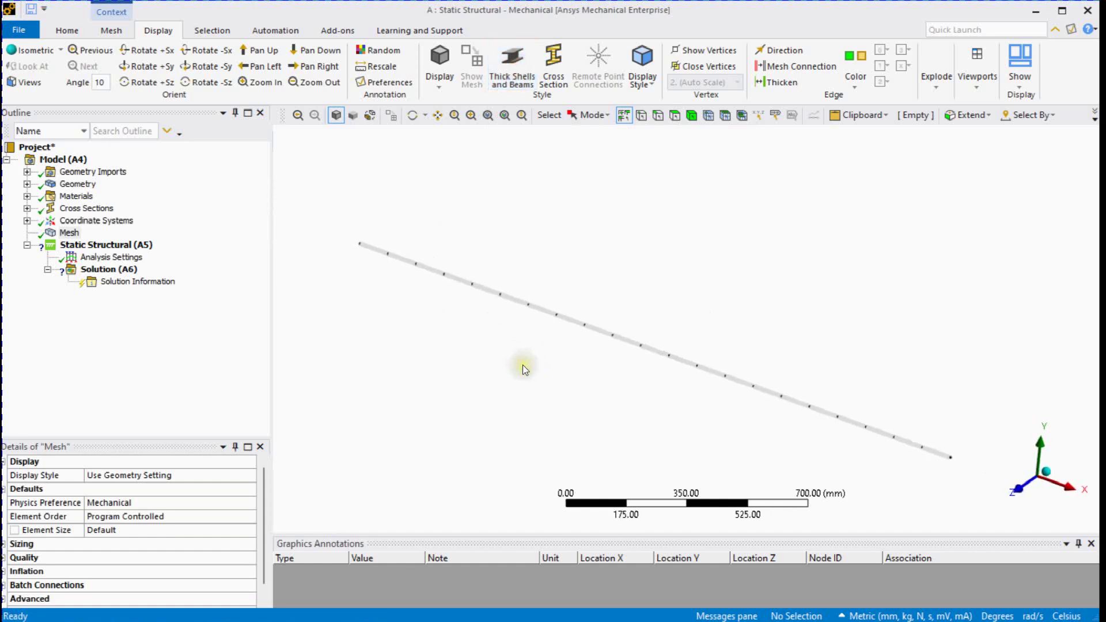
click(646, 115)
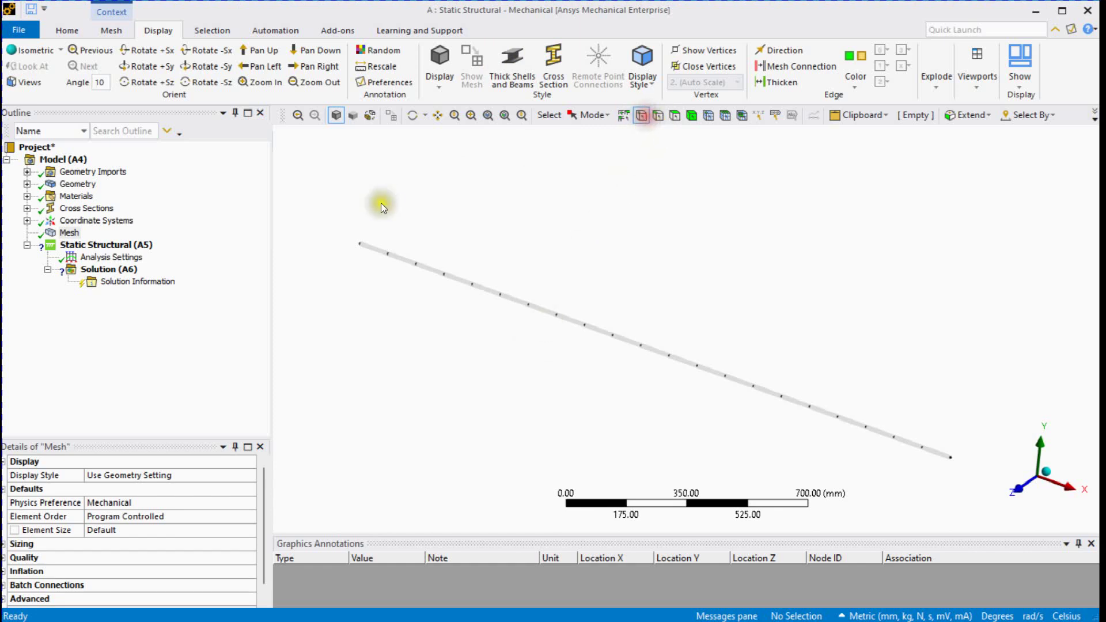
click(362, 244)
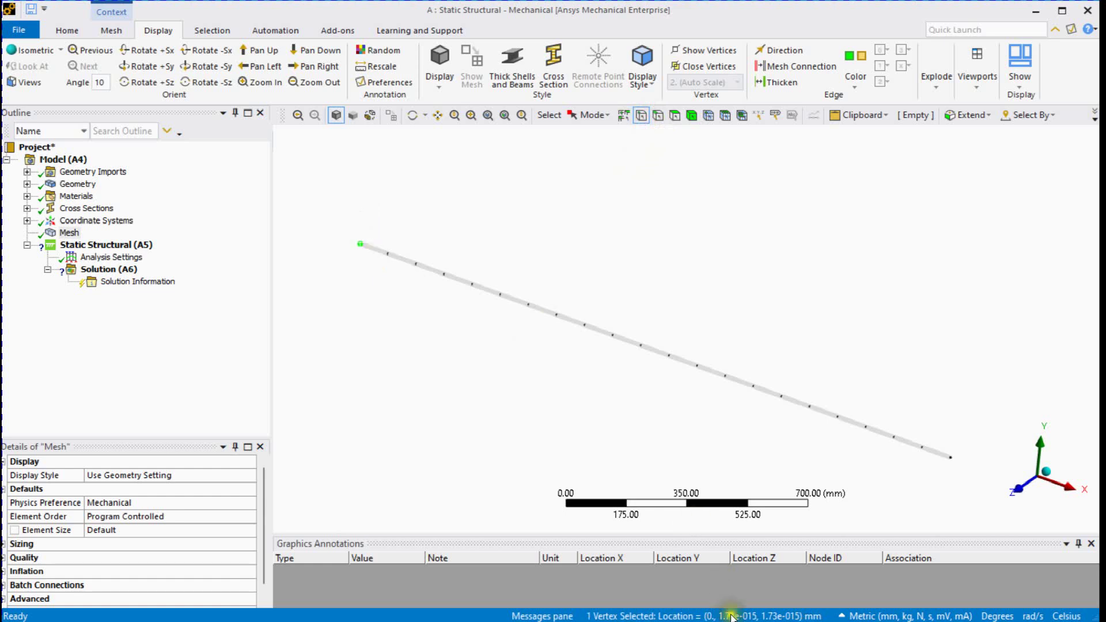
- Insert a Fixed Support on the selected left-end vertex
right_click(106, 245)
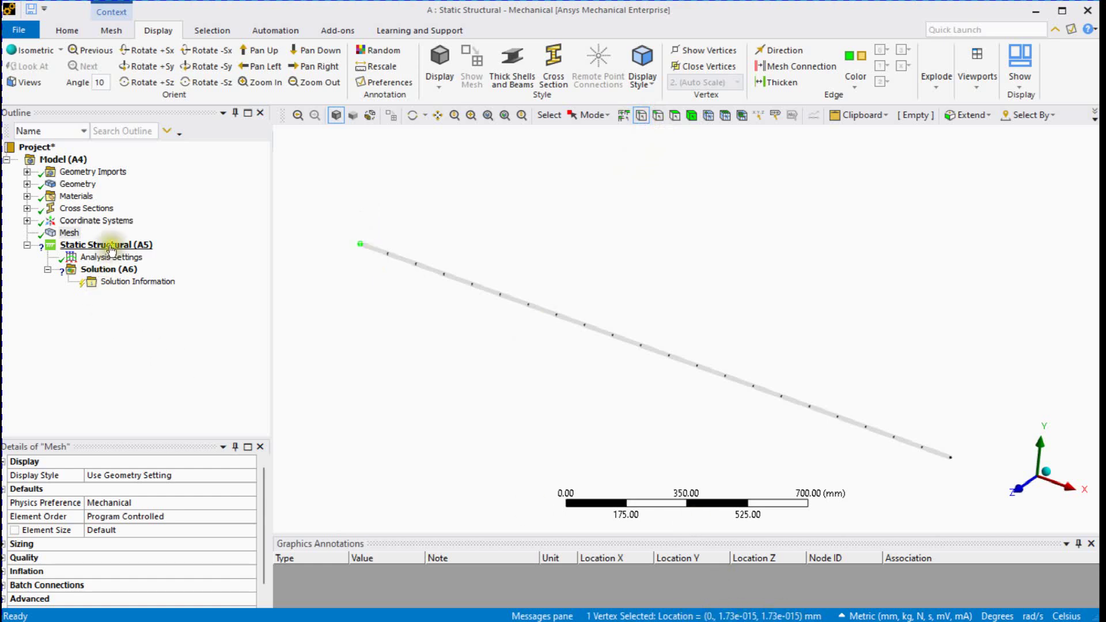
mouse_move(175, 256)
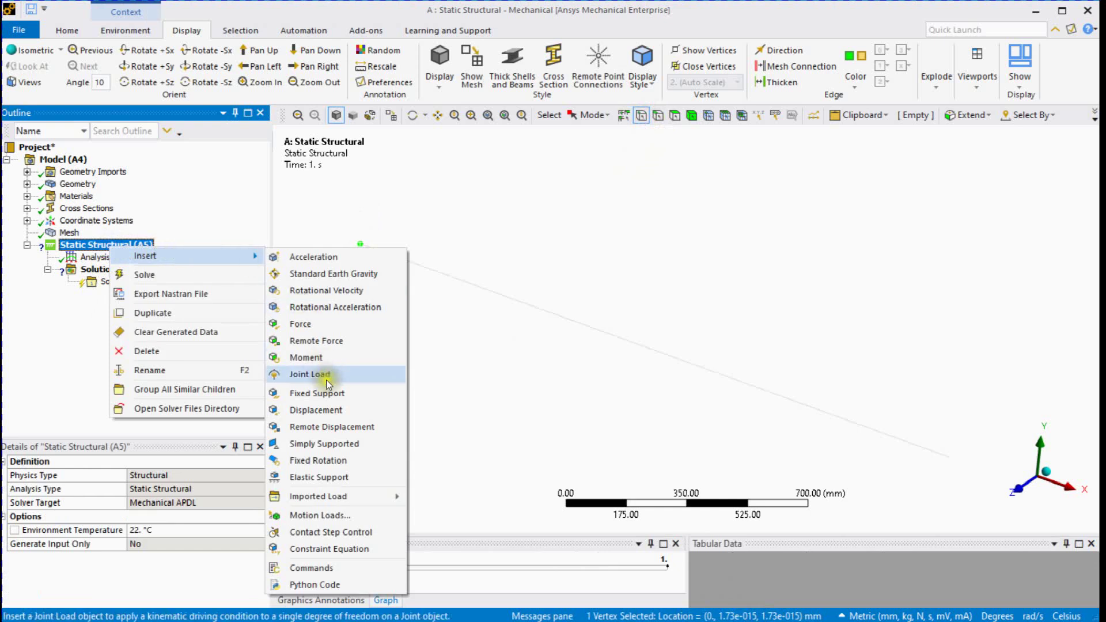
click(317, 393)
scroll(519, 383, down, 2)
mouse_move(538, 383)
ctrl+middle_down()
mouse_move(433, 350)
mouse_move(521, 374)
ctrl+middle_up()
scroll(433, 350, up, 2)
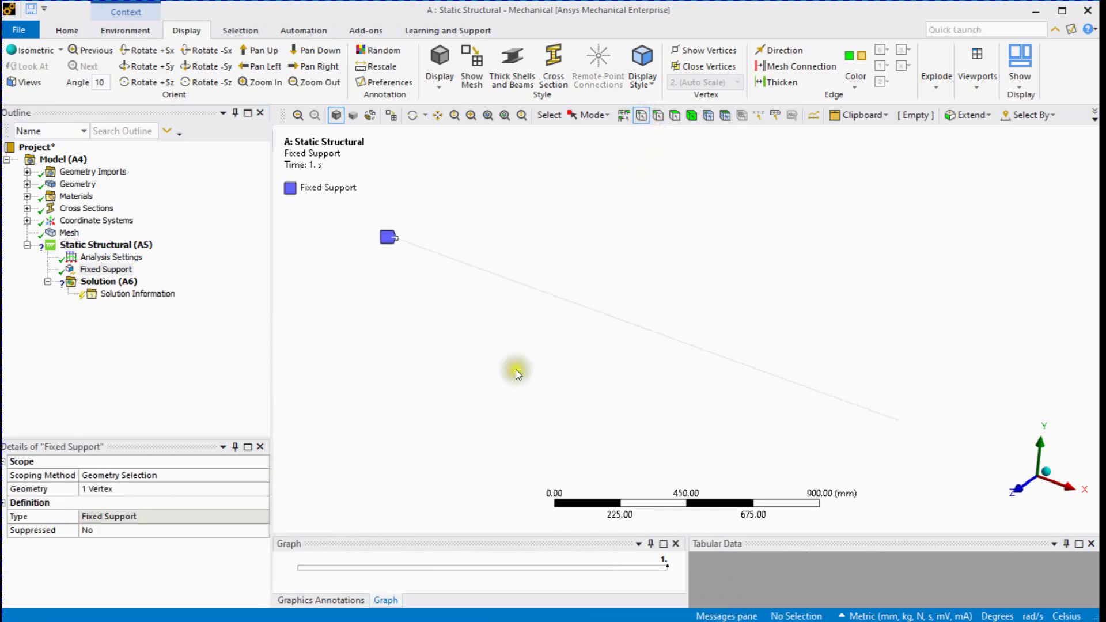
- Add Standard Earth Gravity (-9806.6 mm/s² in Z) to the analysis
right_click(128, 247)
mouse_move(158, 257)
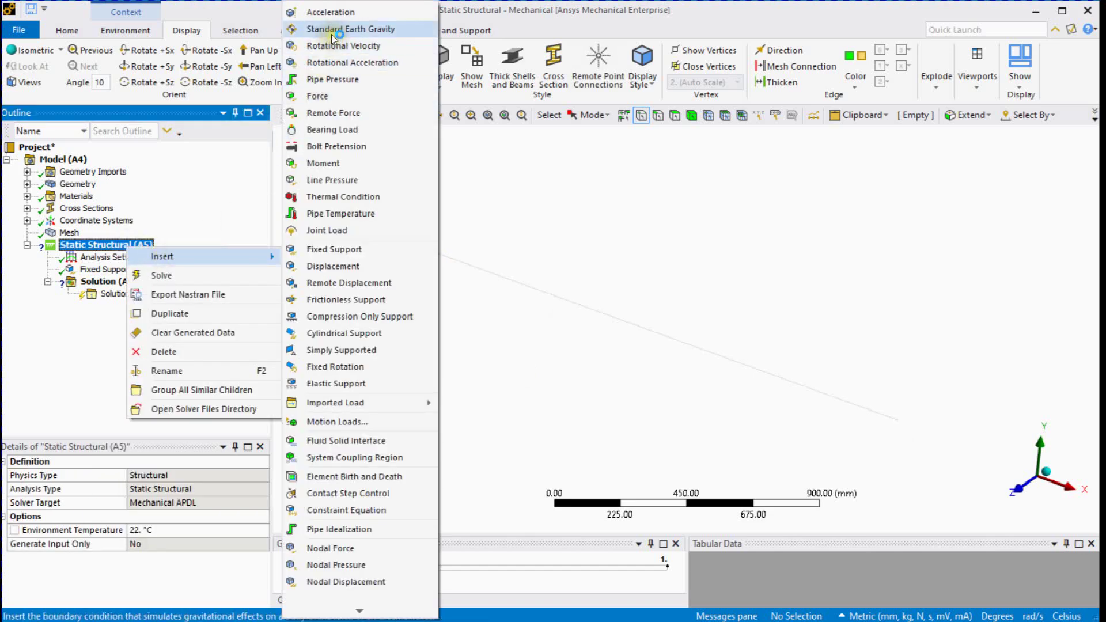
click(353, 29)
middle_drag(508, 329, 563, 381)
scroll(539, 368, up, 1)
scroll(509, 349, up, 1)
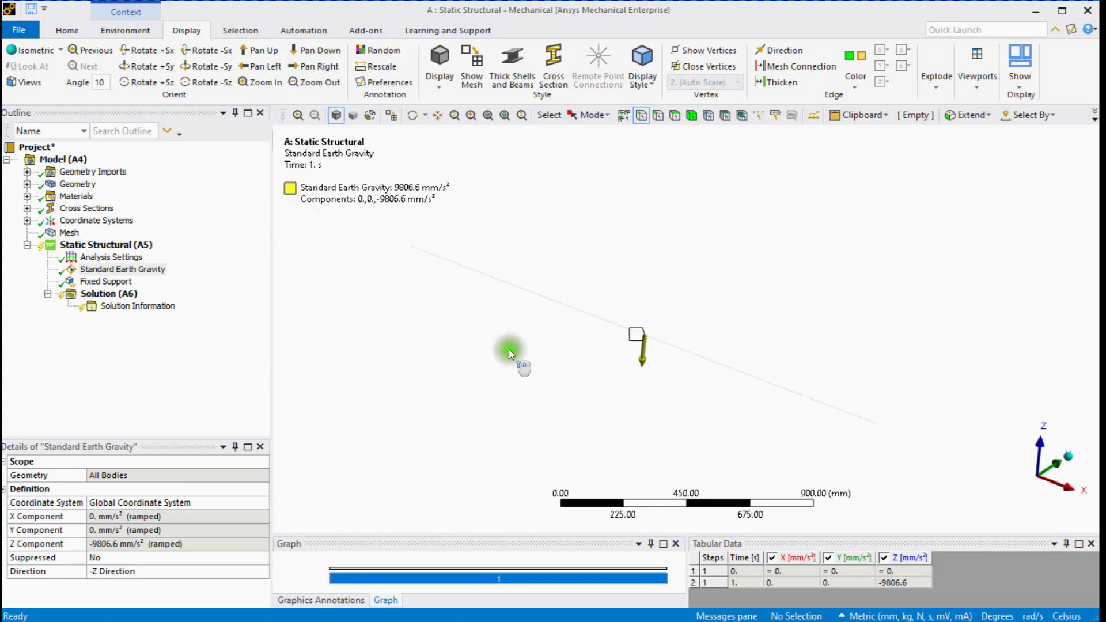
ctrl+middle_drag(507, 349, 461, 354)
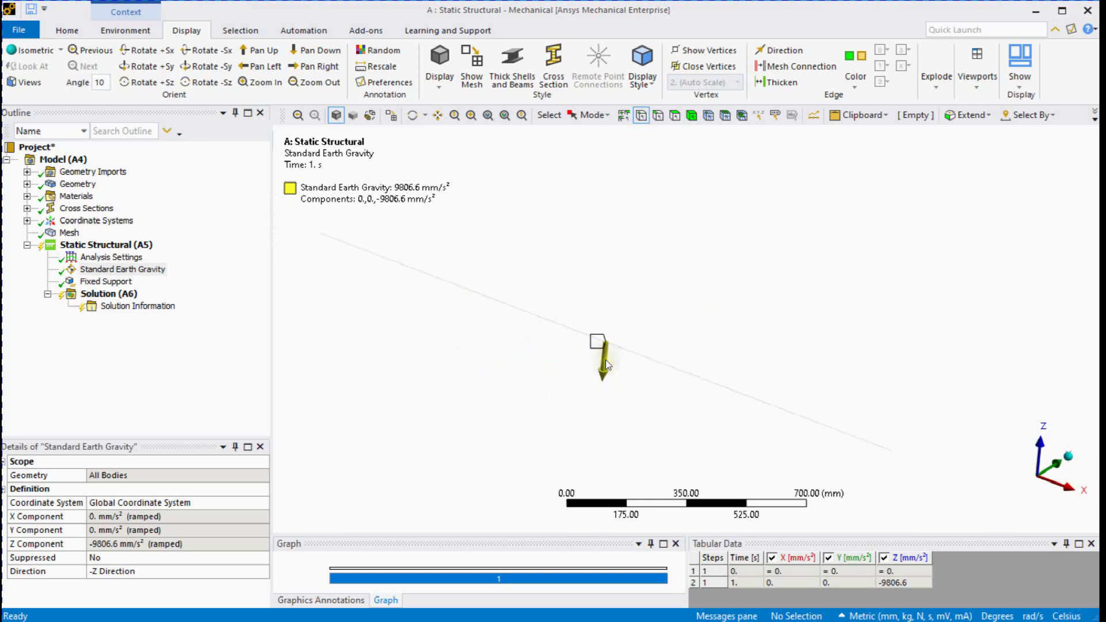
- Review the gravity and fixed support settings, then solve Solution (A6)
click(150, 276)
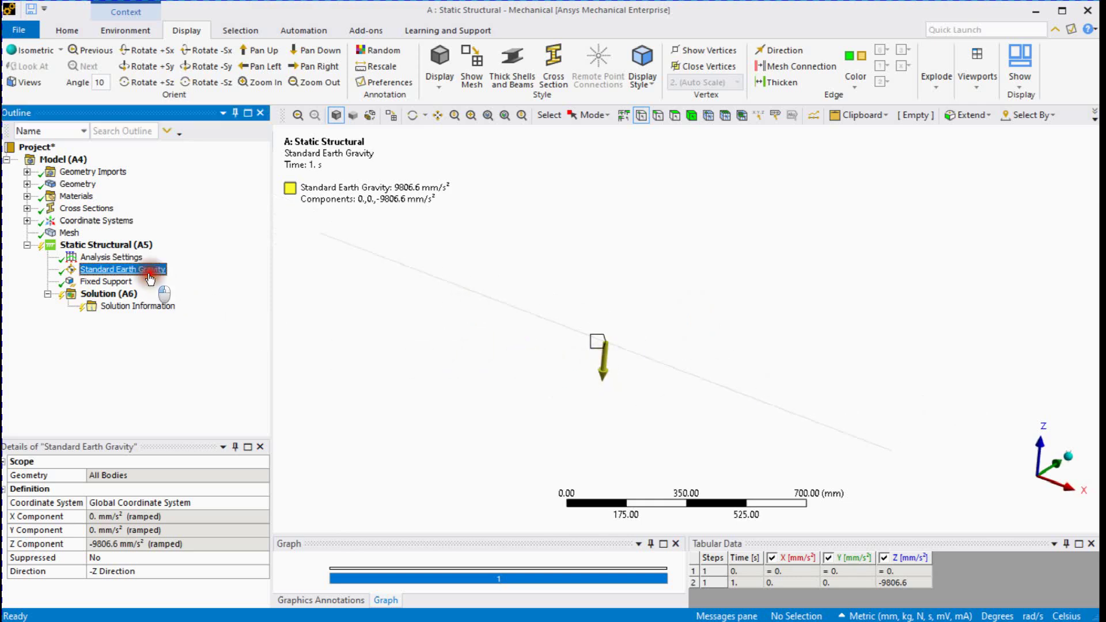
click(110, 282)
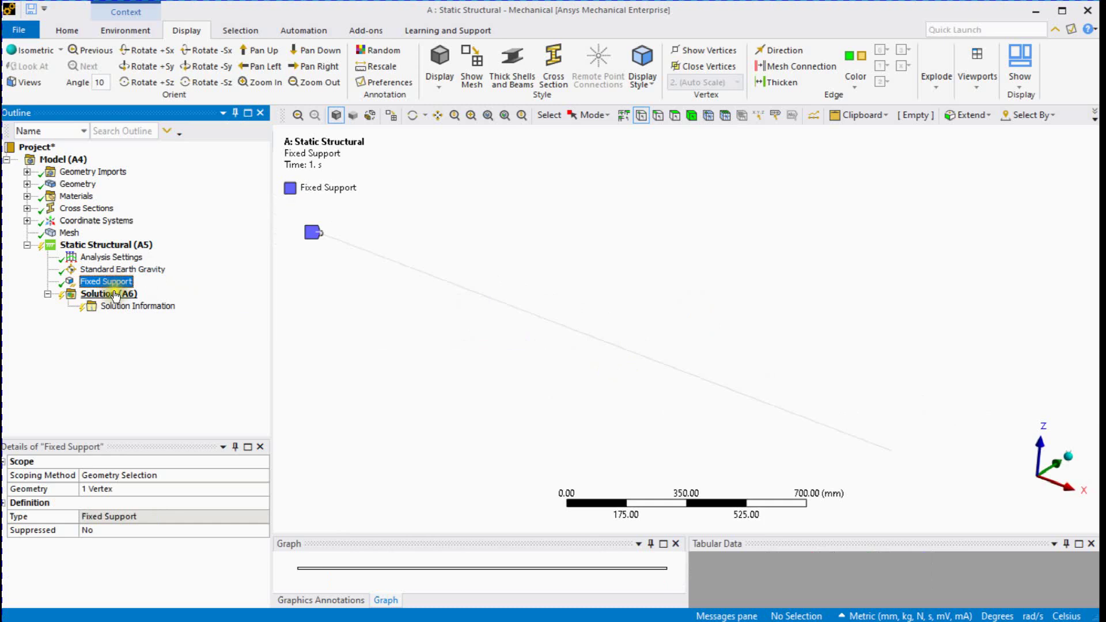
click(115, 295)
right_click(115, 295)
click(143, 318)
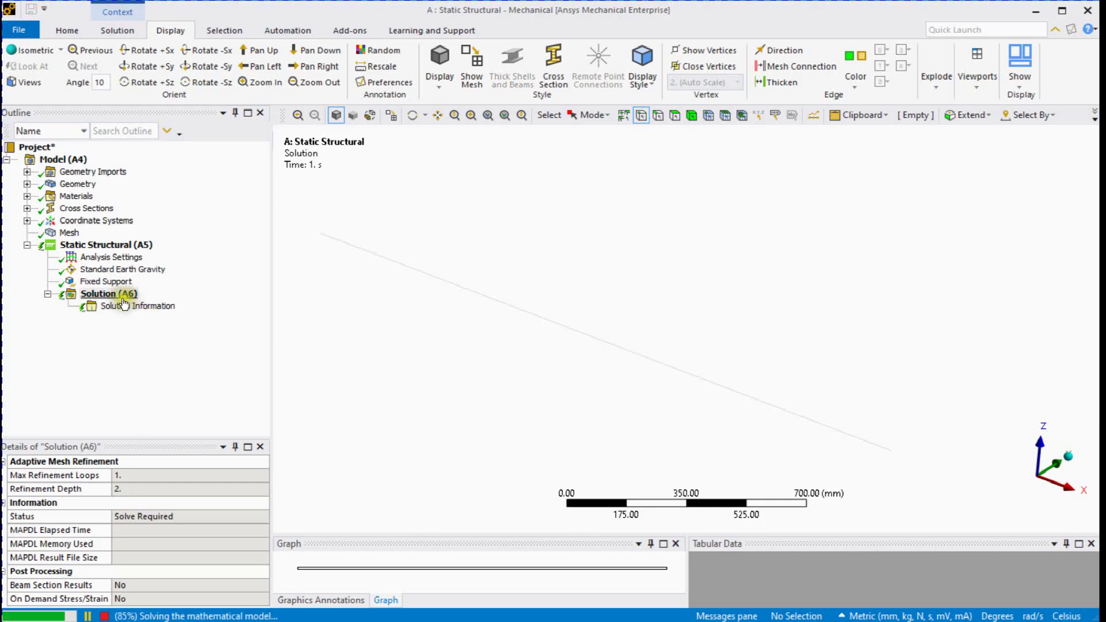
- Insert and evaluate a Total Deformation result, peaking at 3.6975 mm at the free end
right_click(84, 294)
mouse_move(137, 300)
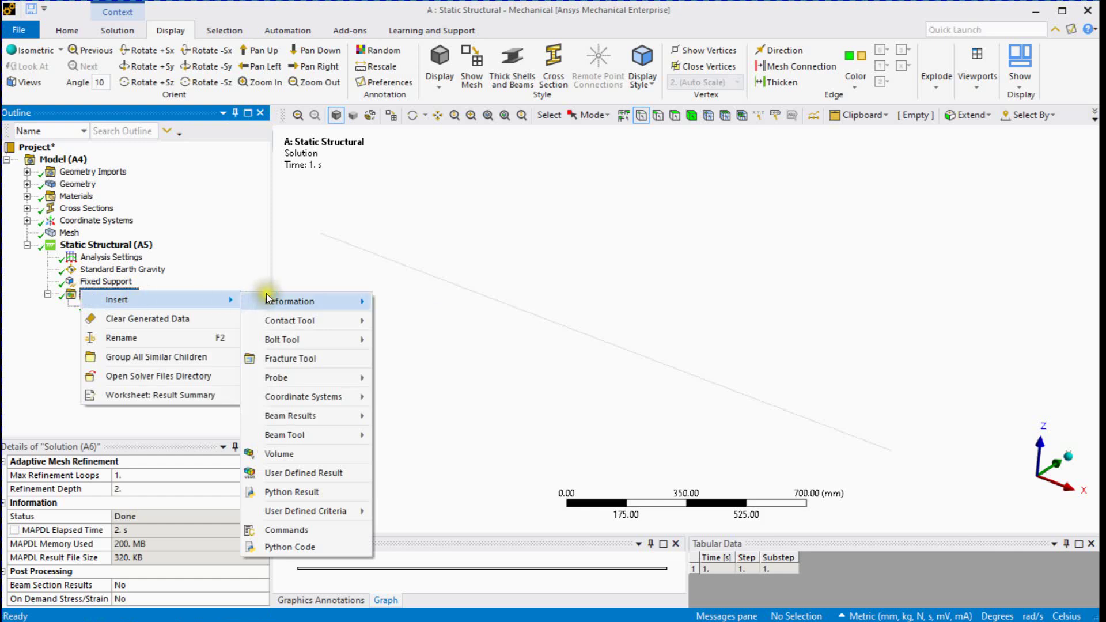
mouse_move(345, 300)
click(415, 298)
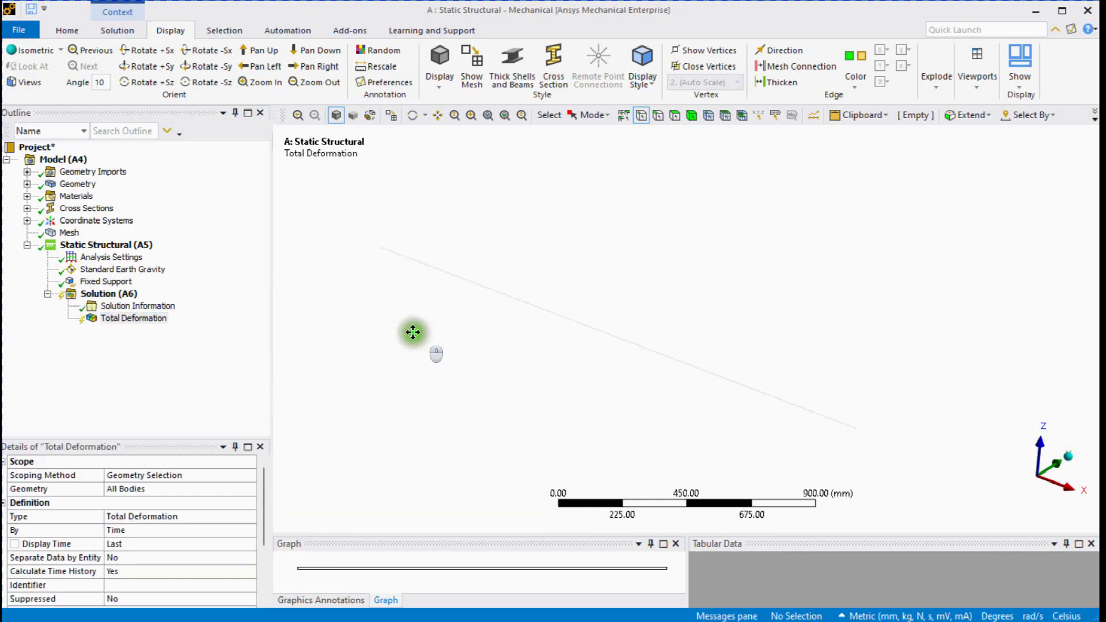
right_click(136, 321)
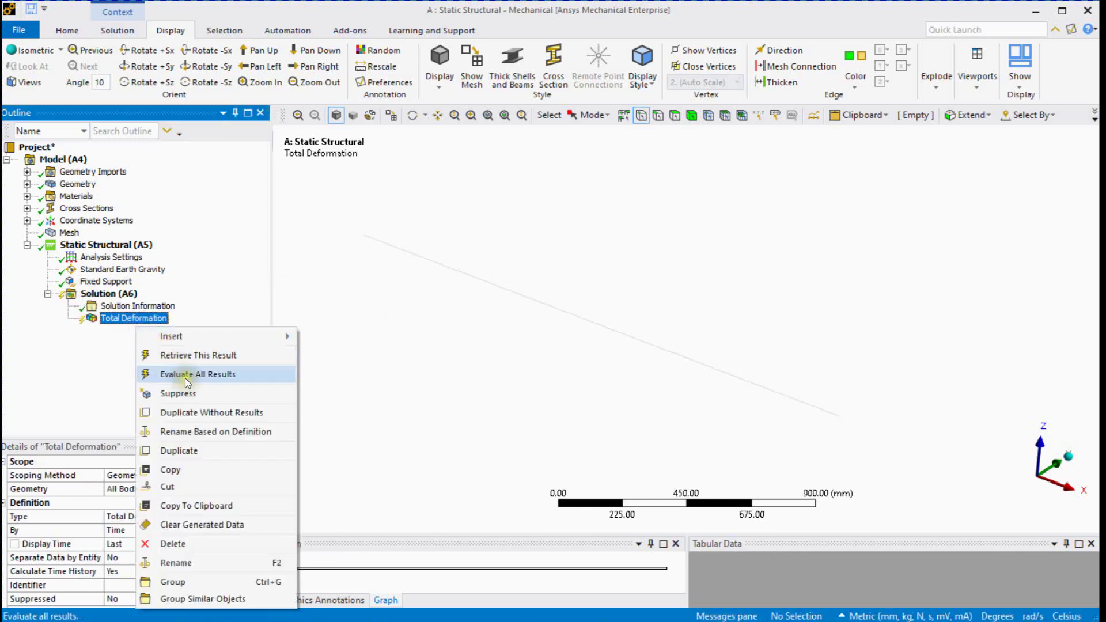
click(185, 375)
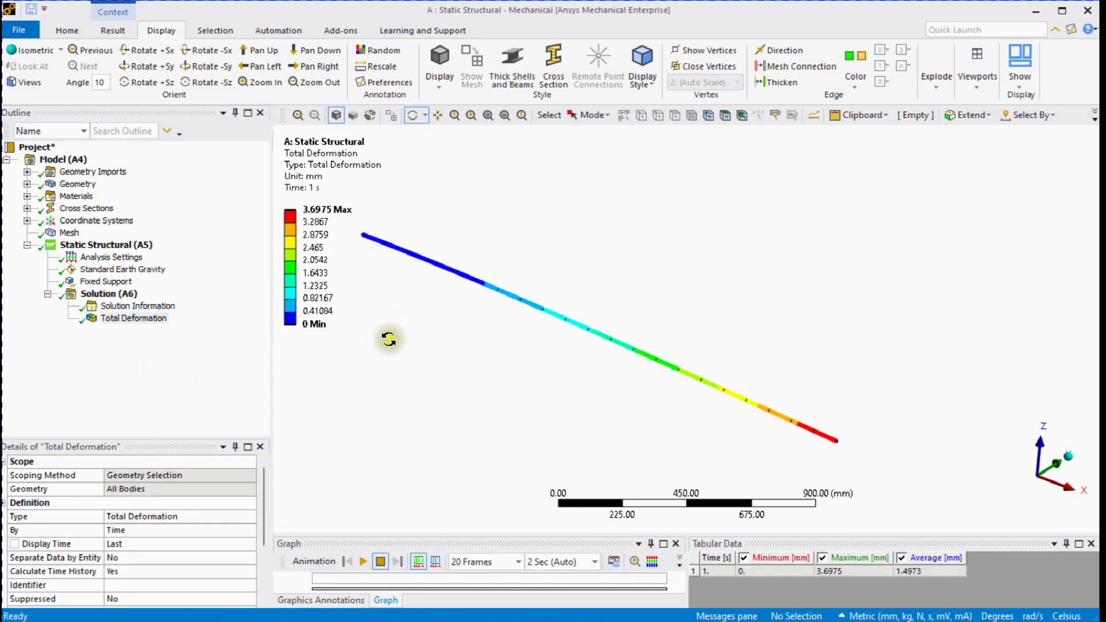
middle_drag(387, 340, 523, 344)
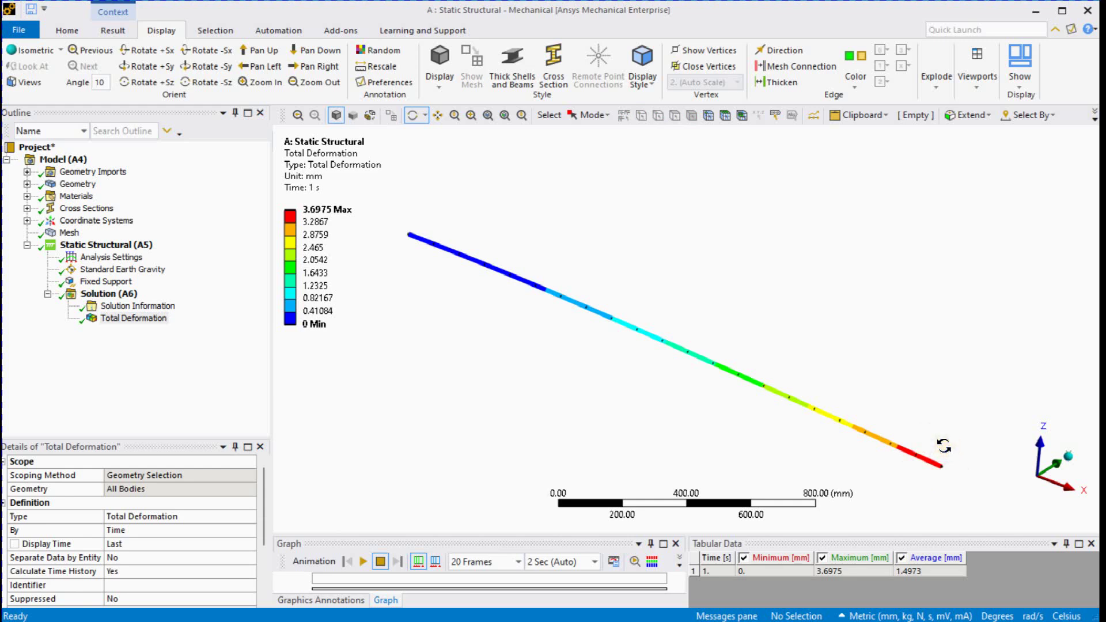
- Play then pause the deformation animation and bring up Solution (A6)'s context menu
click(363, 562)
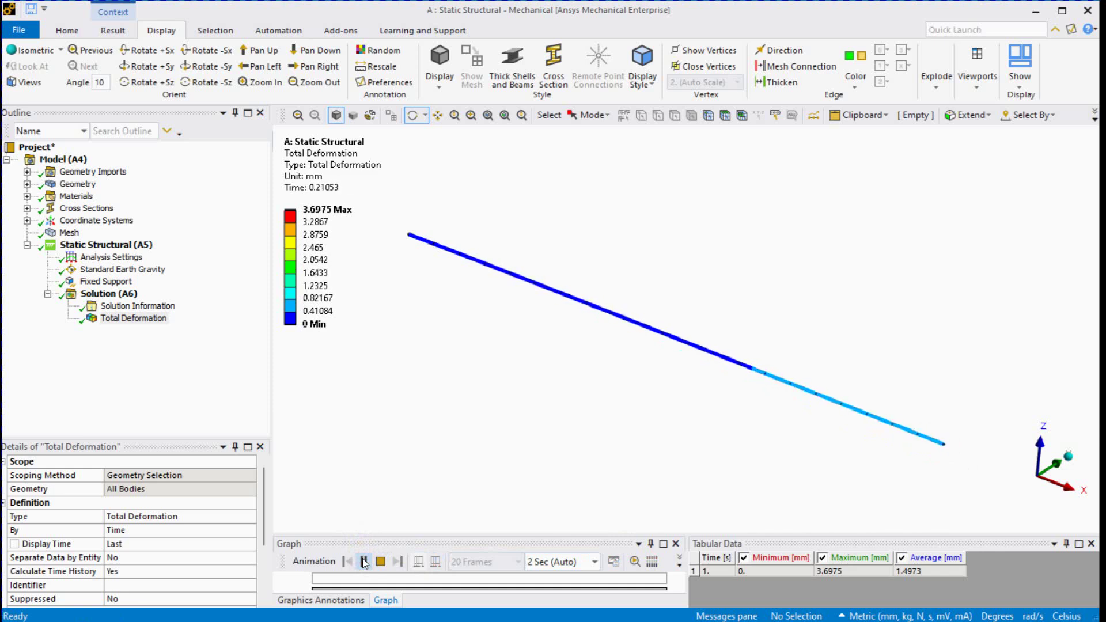
click(364, 562)
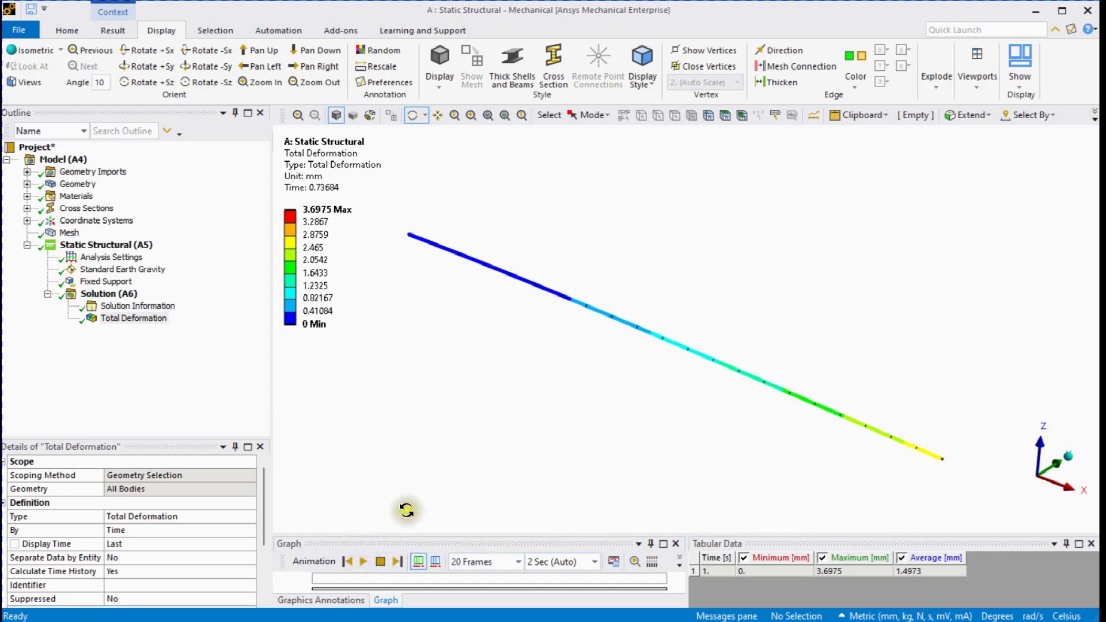
click(115, 295)
right_click(117, 297)
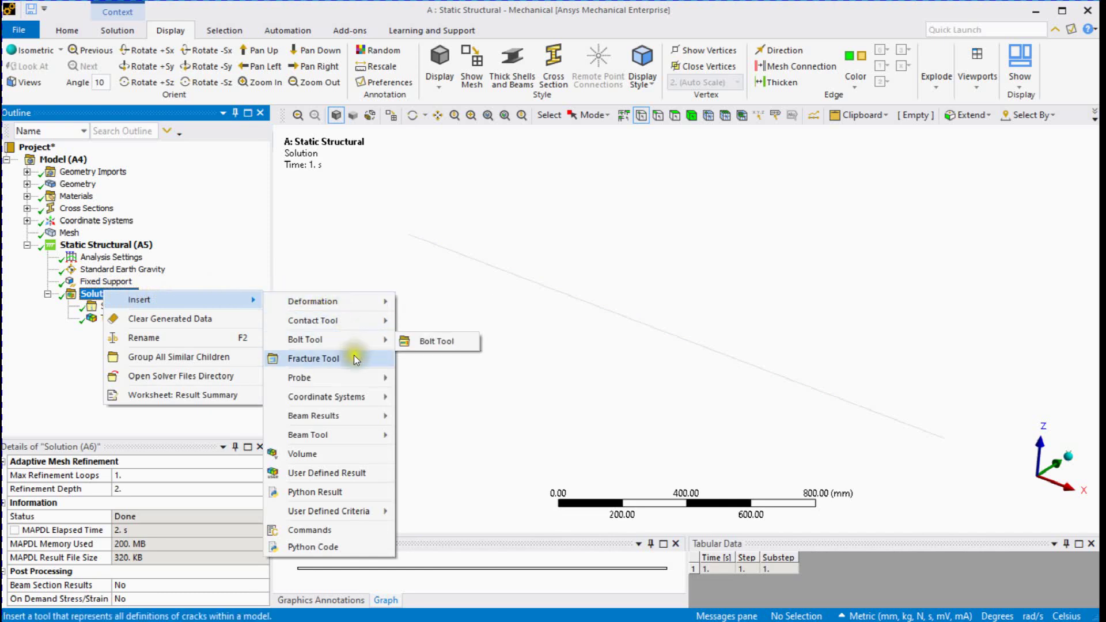
- Insert a Beam Tool under the solution and evaluate its stress results
mouse_move(358, 420)
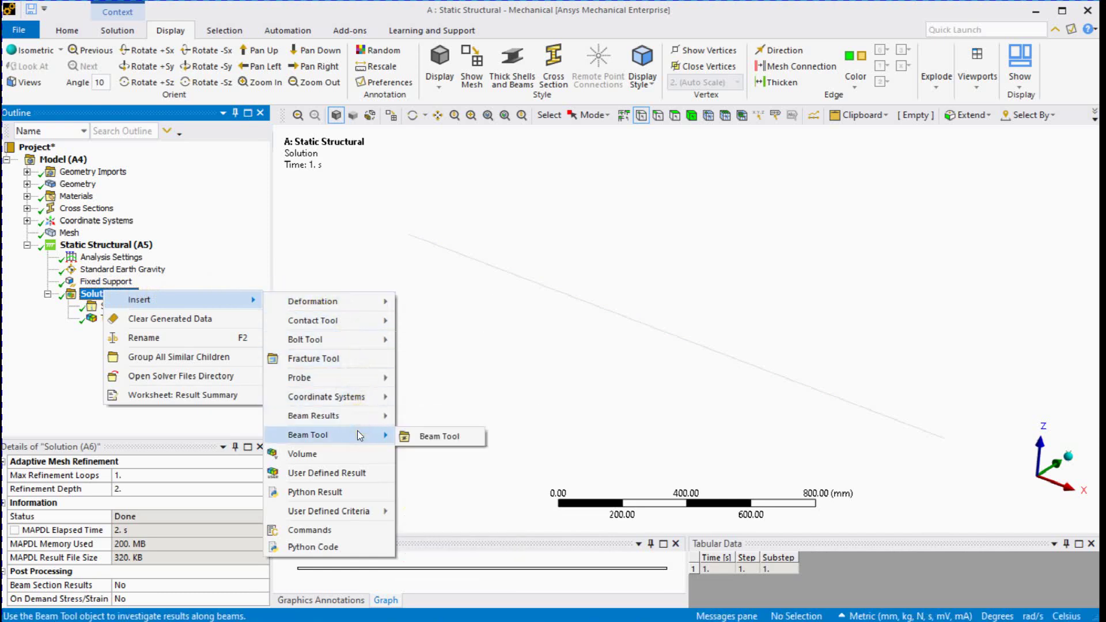
click(428, 440)
click(68, 330)
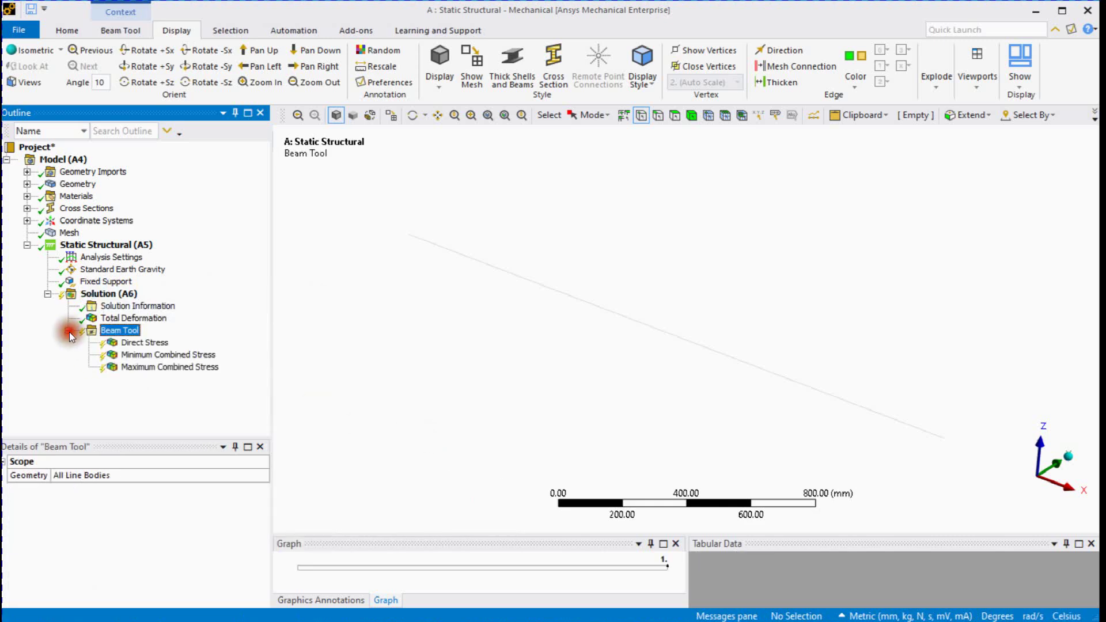
click(159, 354)
click(162, 367)
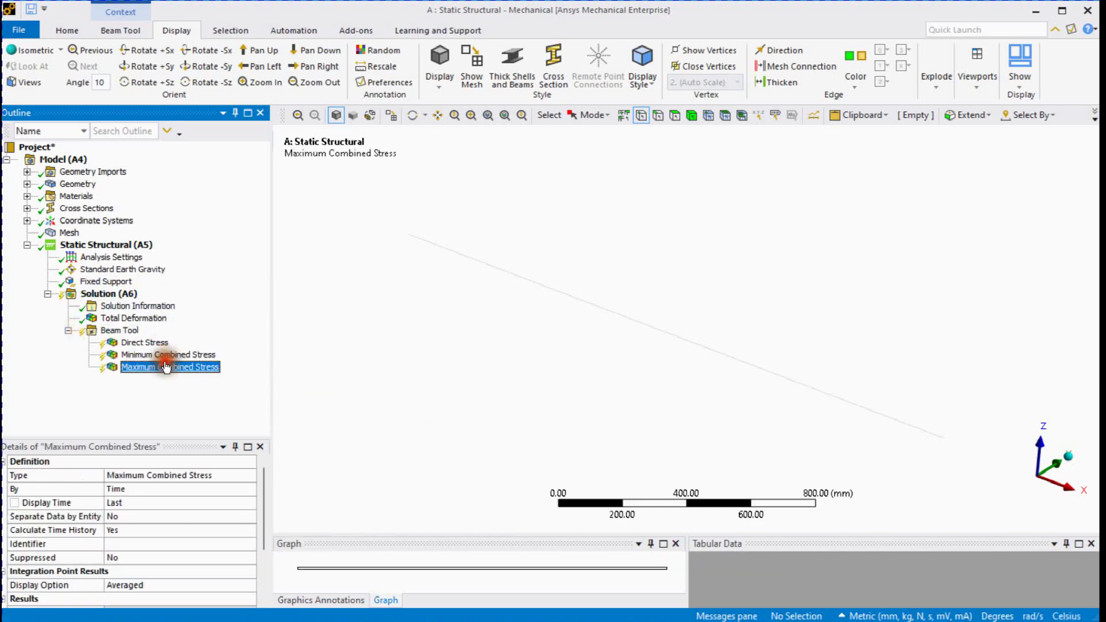
right_click(125, 333)
click(154, 361)
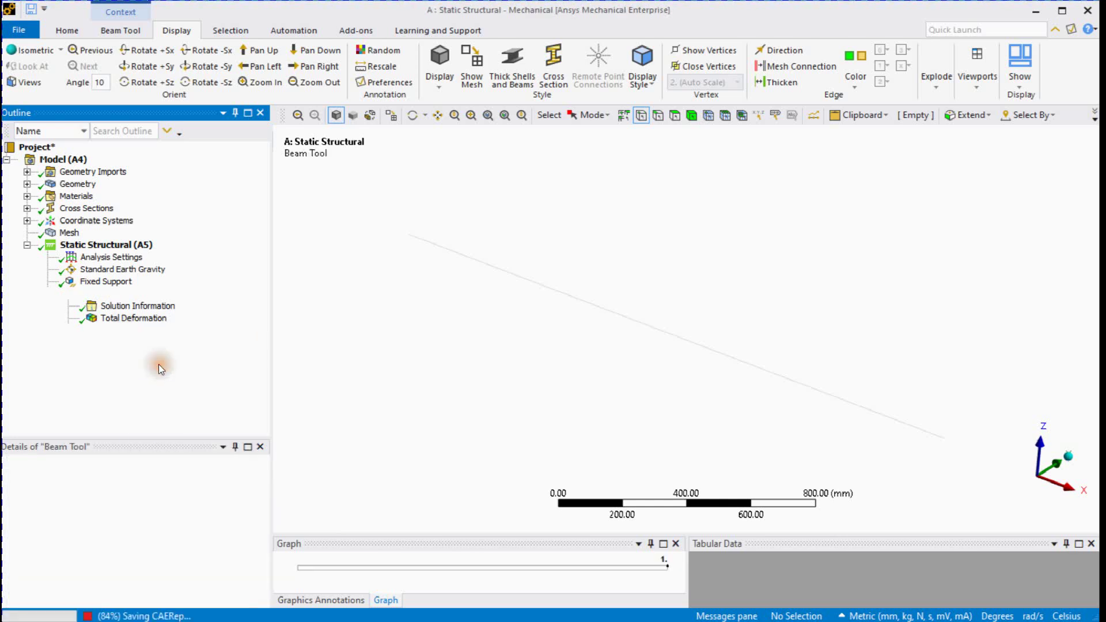
- Review Direct, Minimum and Maximum Combined Stress plots (±18.469 MPa combined)
click(146, 345)
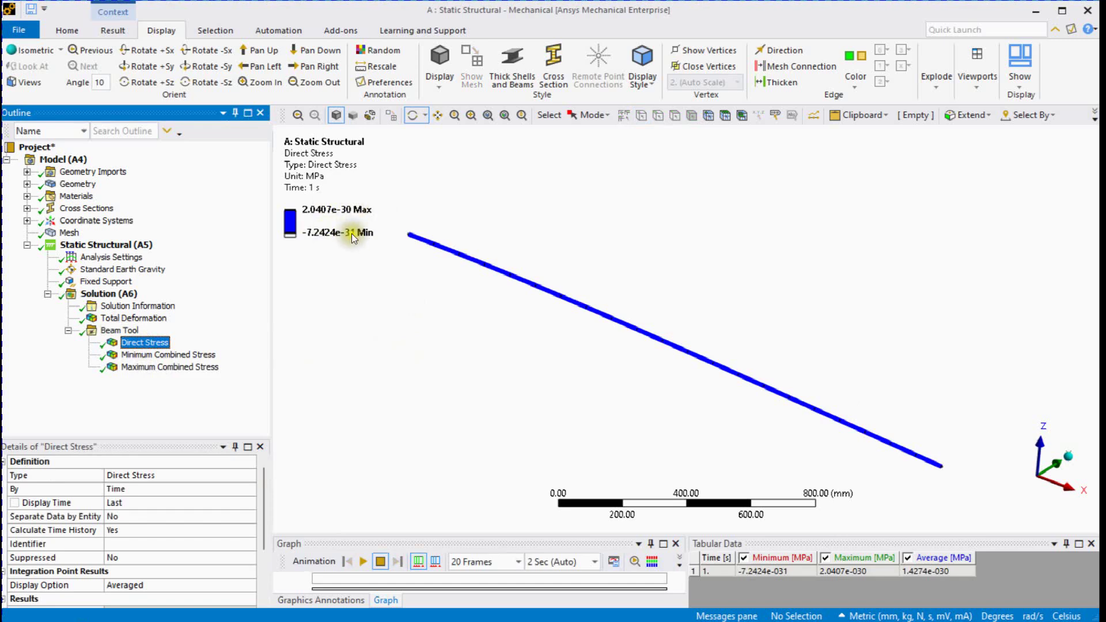
click(190, 355)
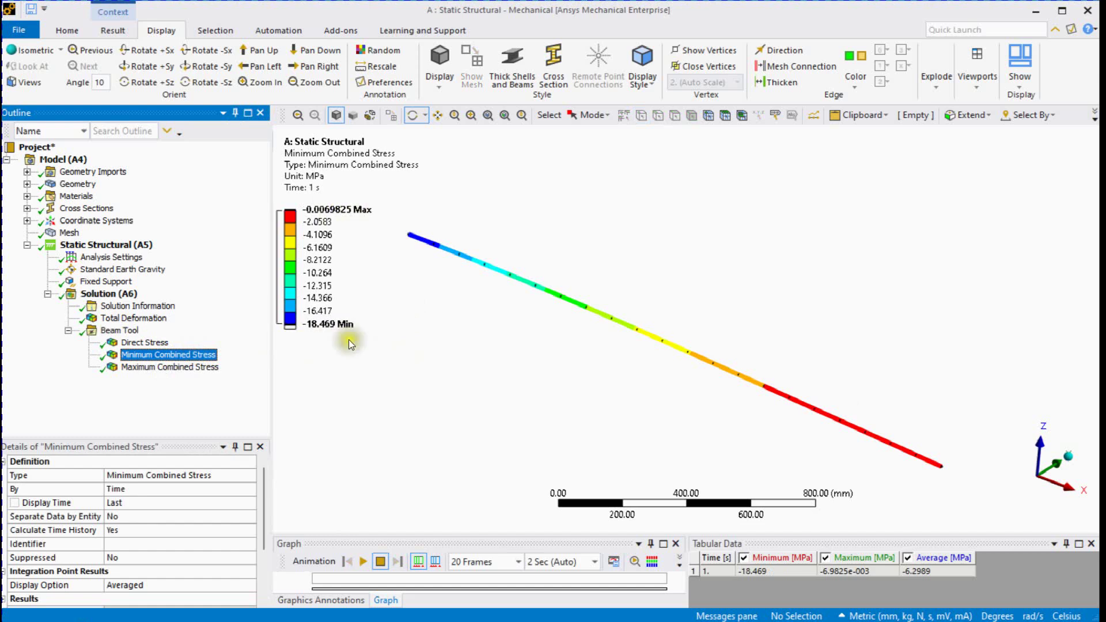
mouse_move(477, 306)
ctrl+middle_down()
mouse_move(486, 321)
mouse_move(480, 312)
ctrl+middle_up()
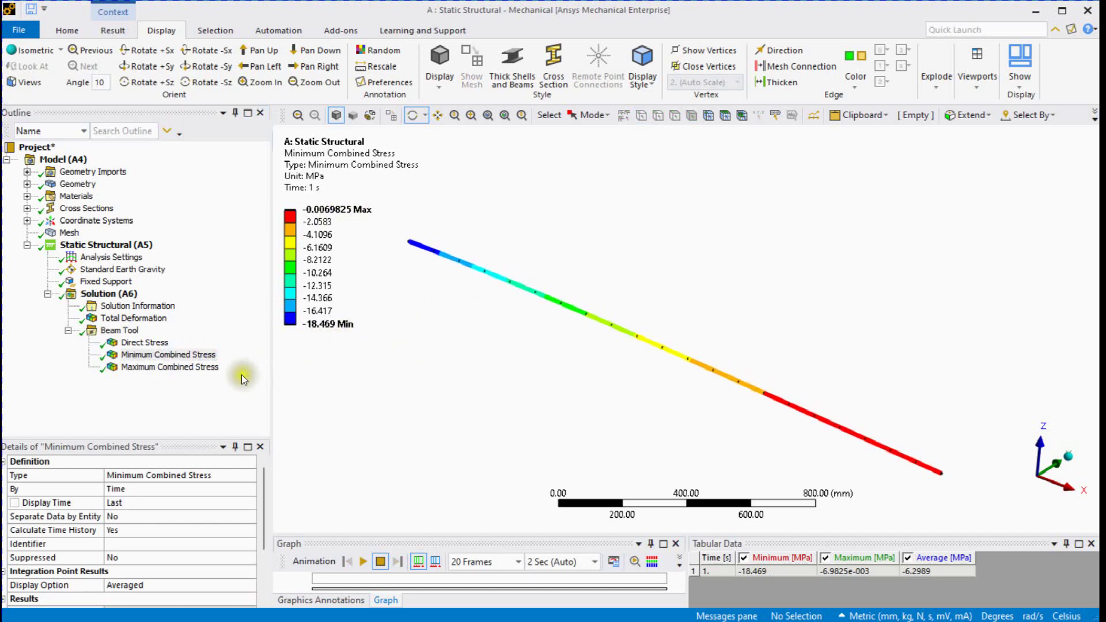
click(178, 368)
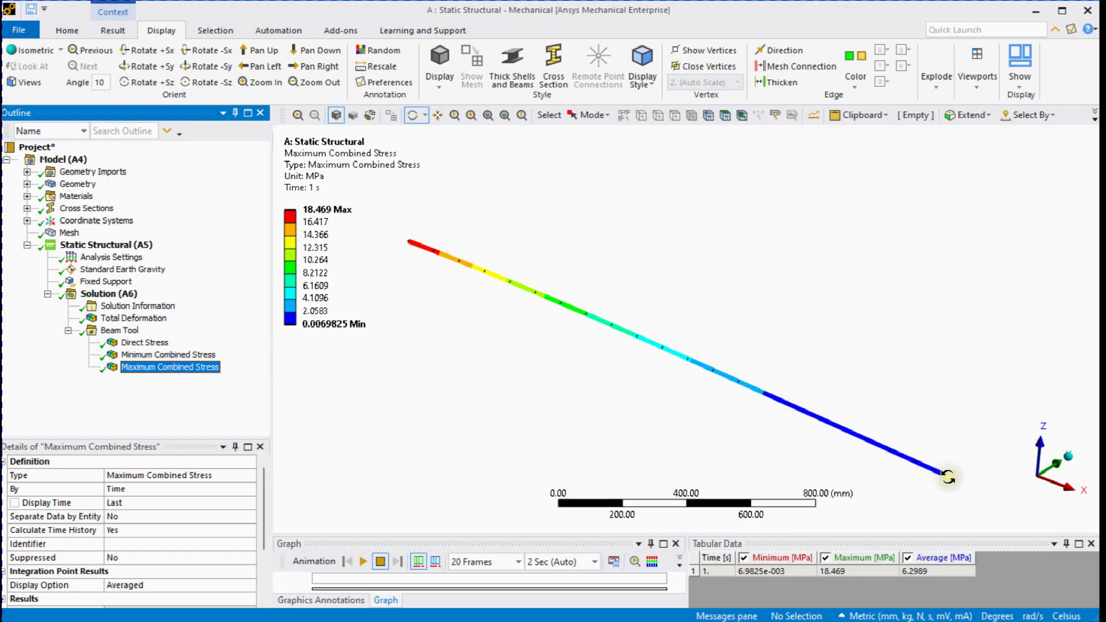
right_click(113, 294)
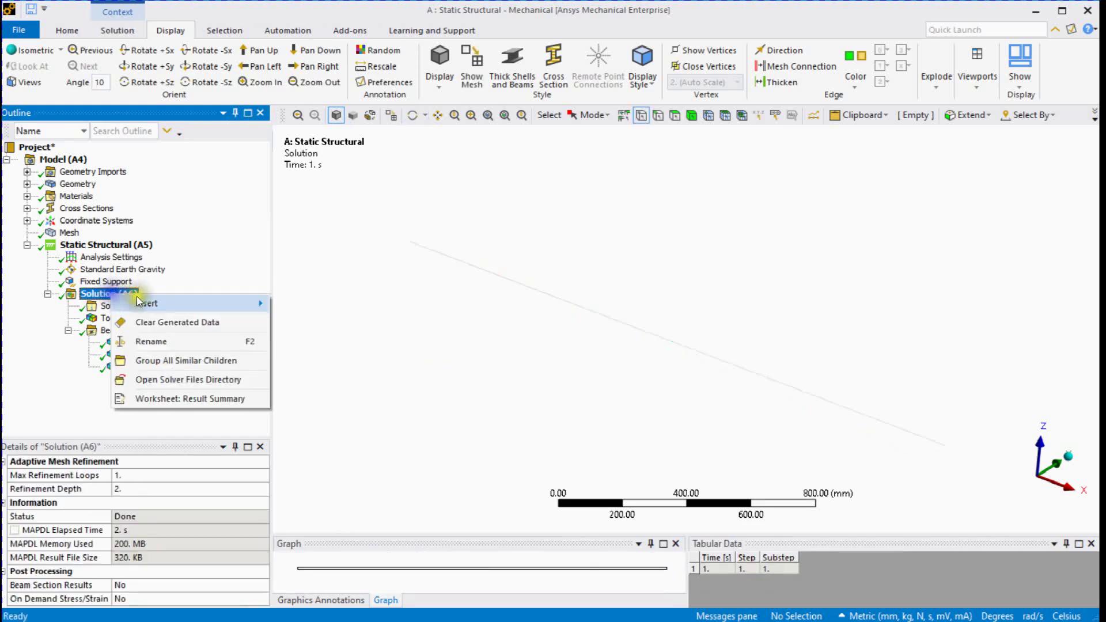
- Insert a Total Bending Moment beam result and retrieve it
mouse_move(190, 304)
mouse_move(381, 419)
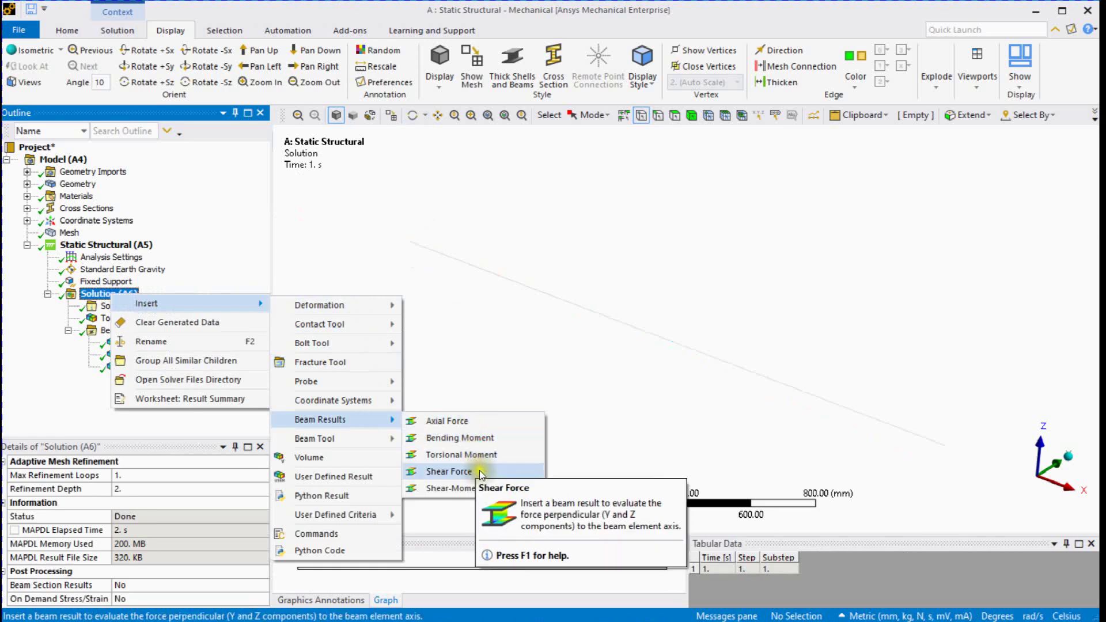
click(481, 438)
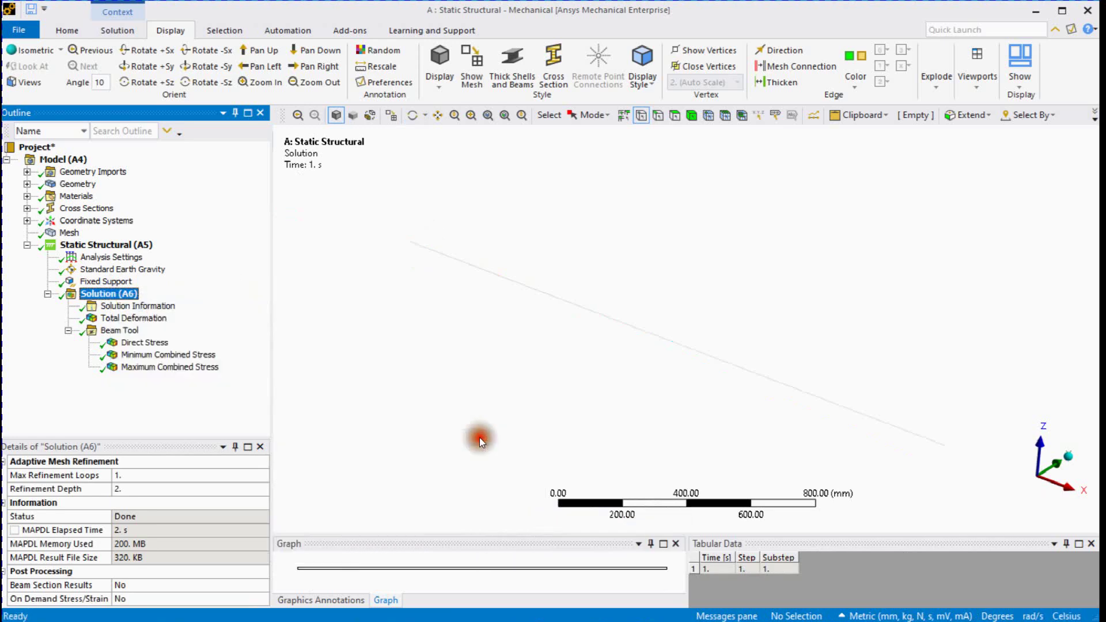
right_click(147, 333)
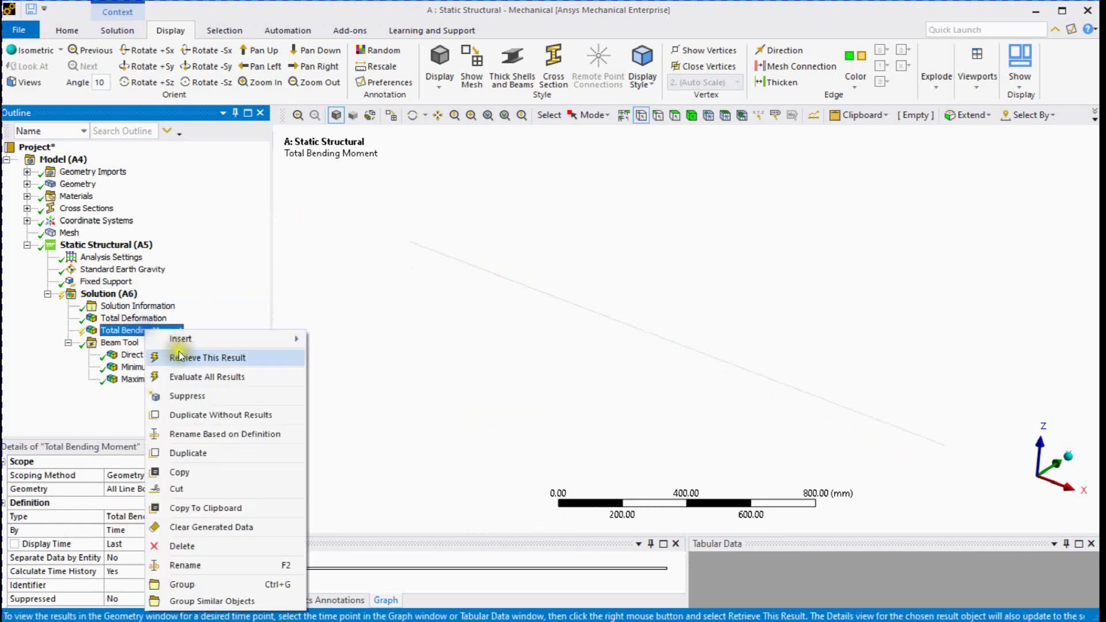
click(193, 373)
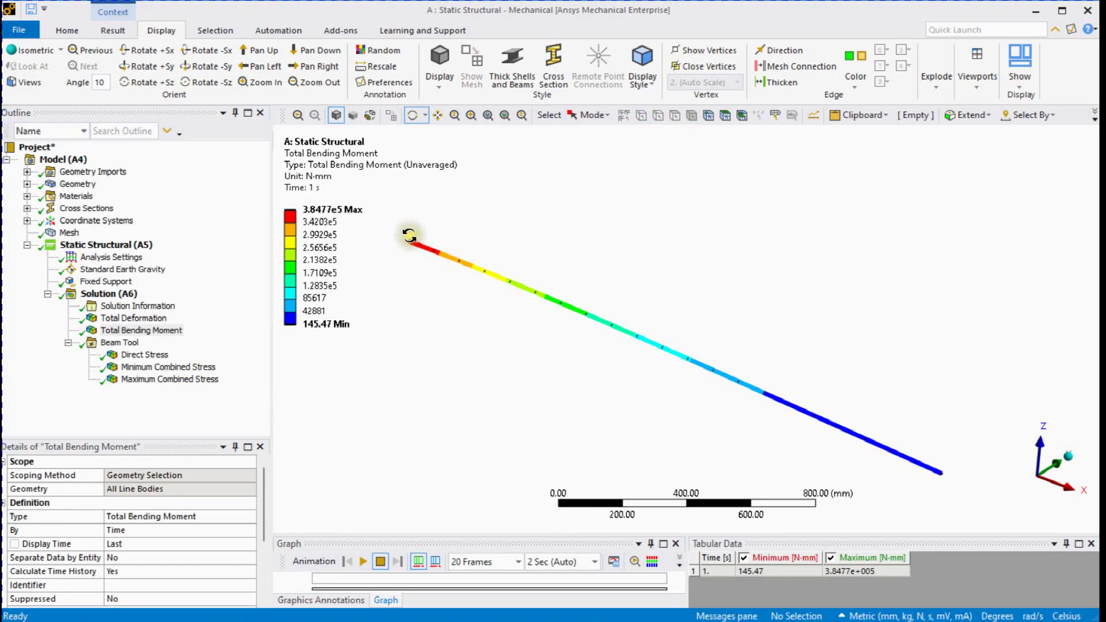
- Insert a Total Shear Force beam result and evaluate it, peaking at 384.91 N
right_click(126, 295)
mouse_move(270, 305)
mouse_move(350, 420)
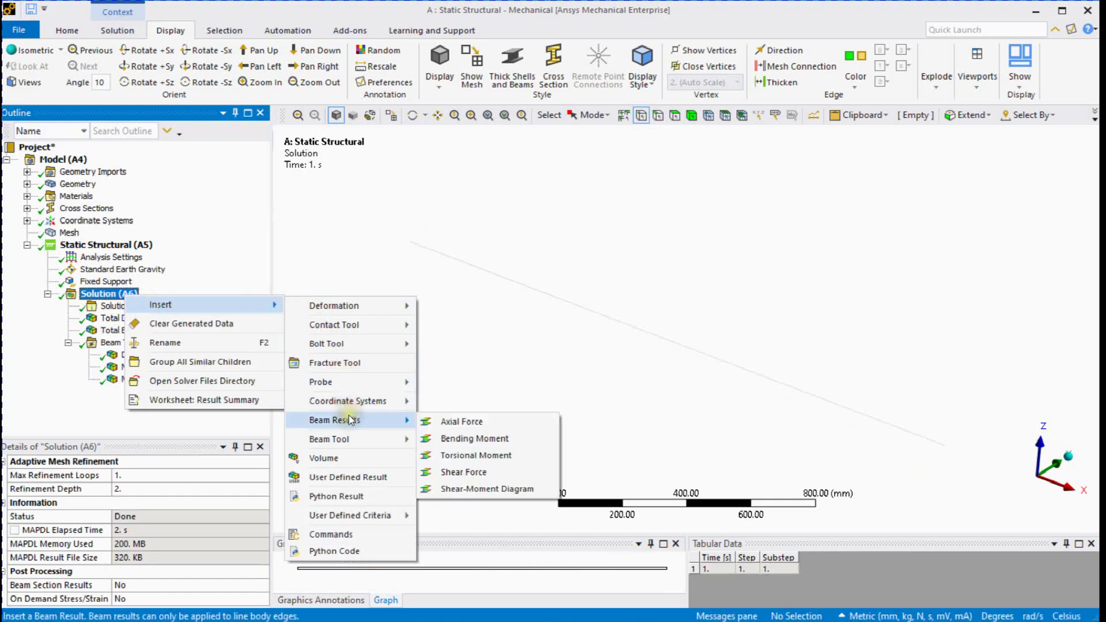
click(461, 472)
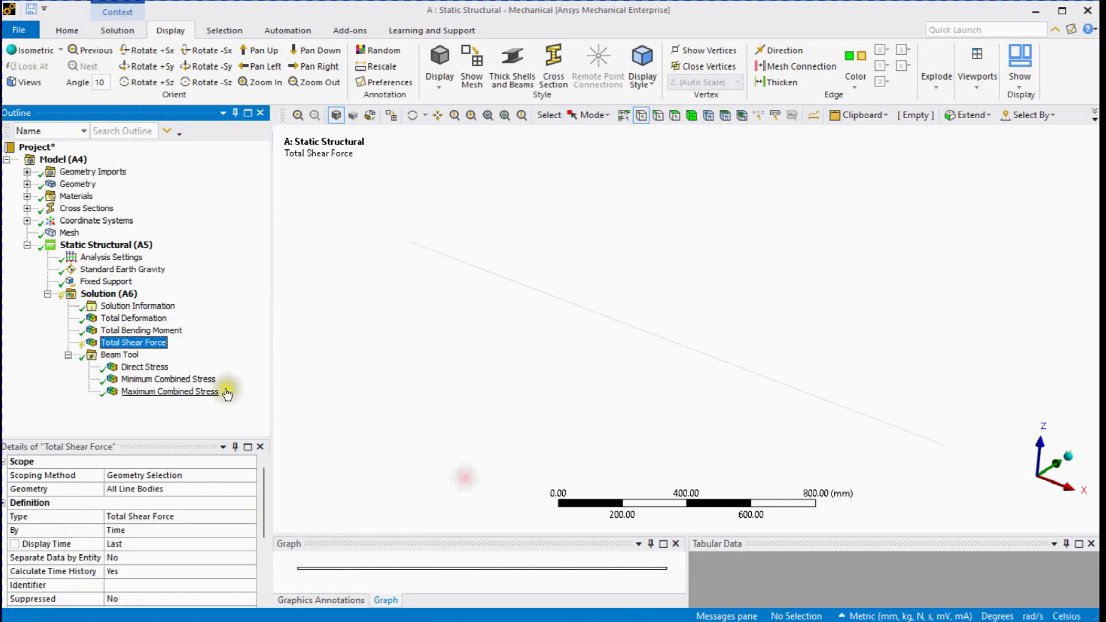
right_click(138, 345)
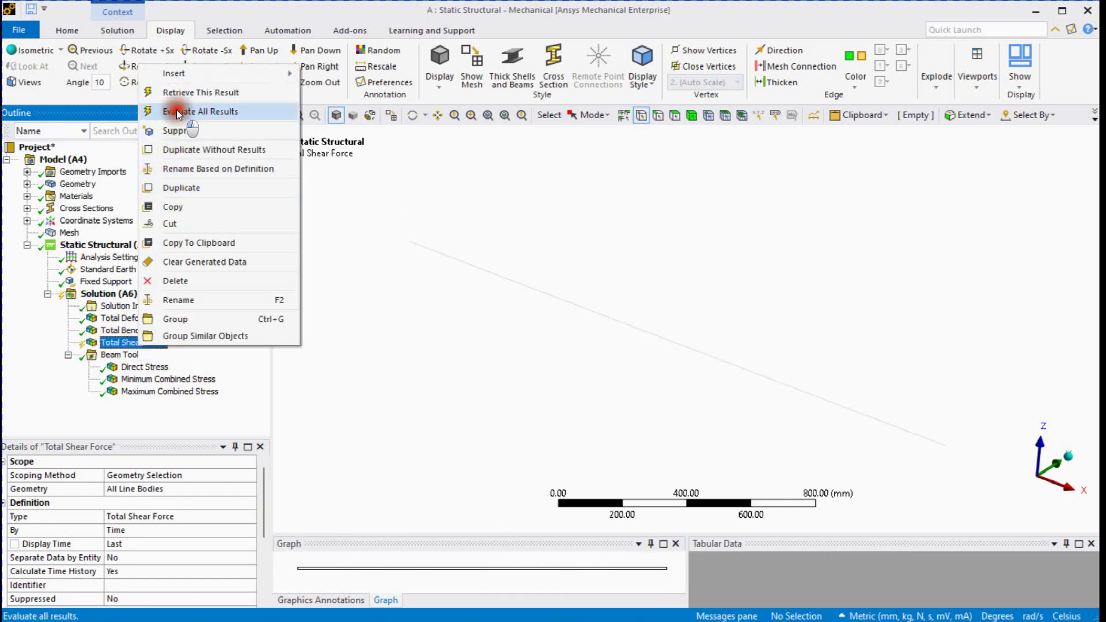
click(318, 281)
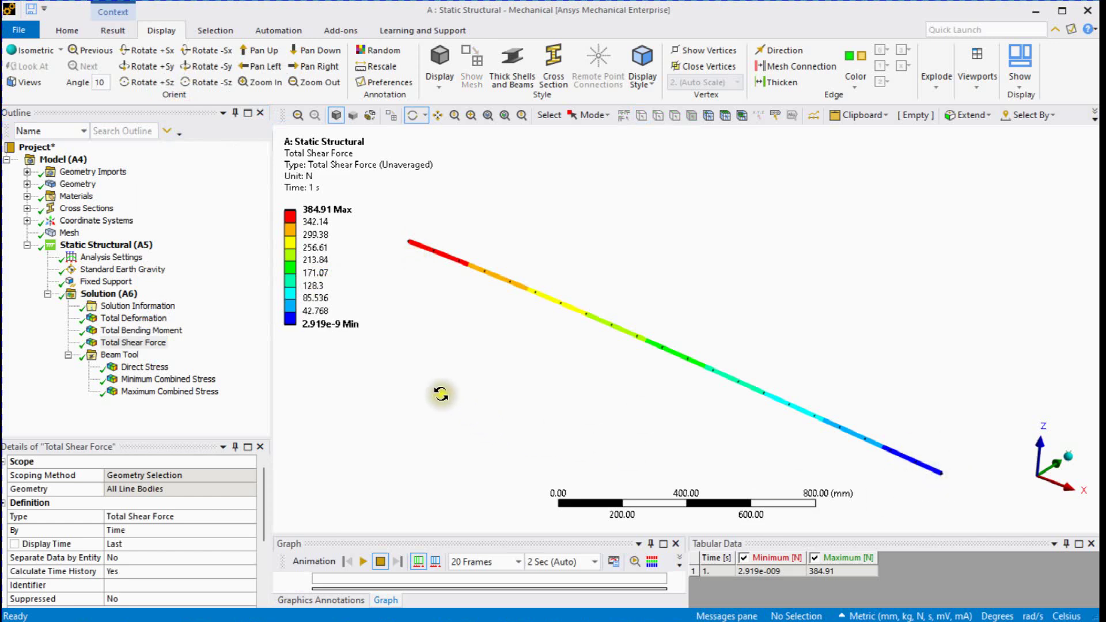
right_click(68, 160)
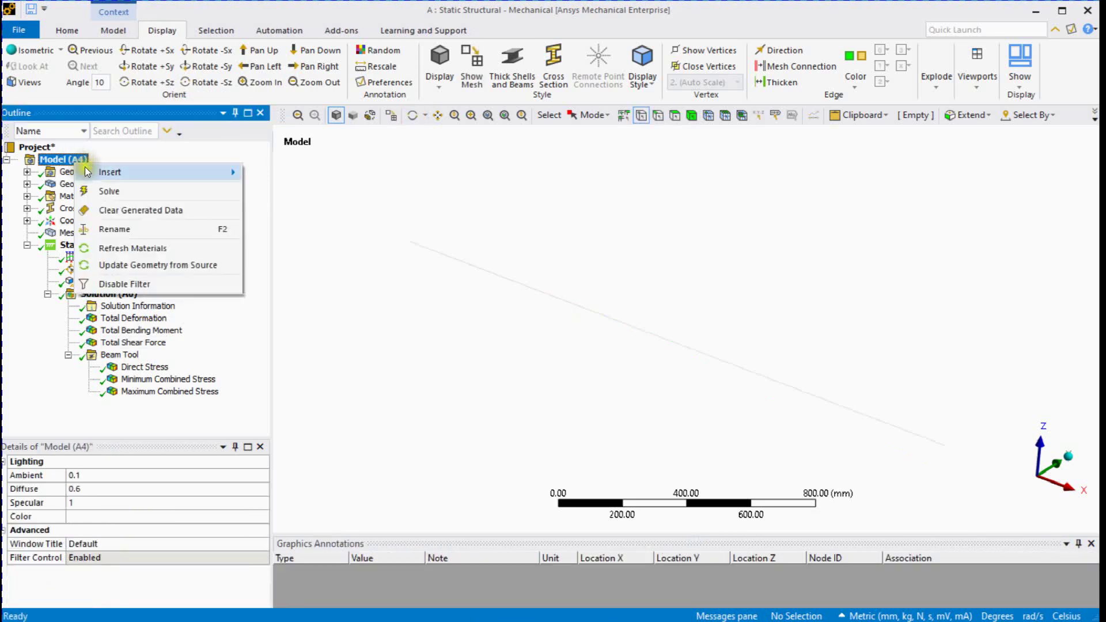
- Insert a construction Path of type Edge, scoped to the beam's single 2000 mm edge
mouse_move(173, 172)
mouse_move(296, 214)
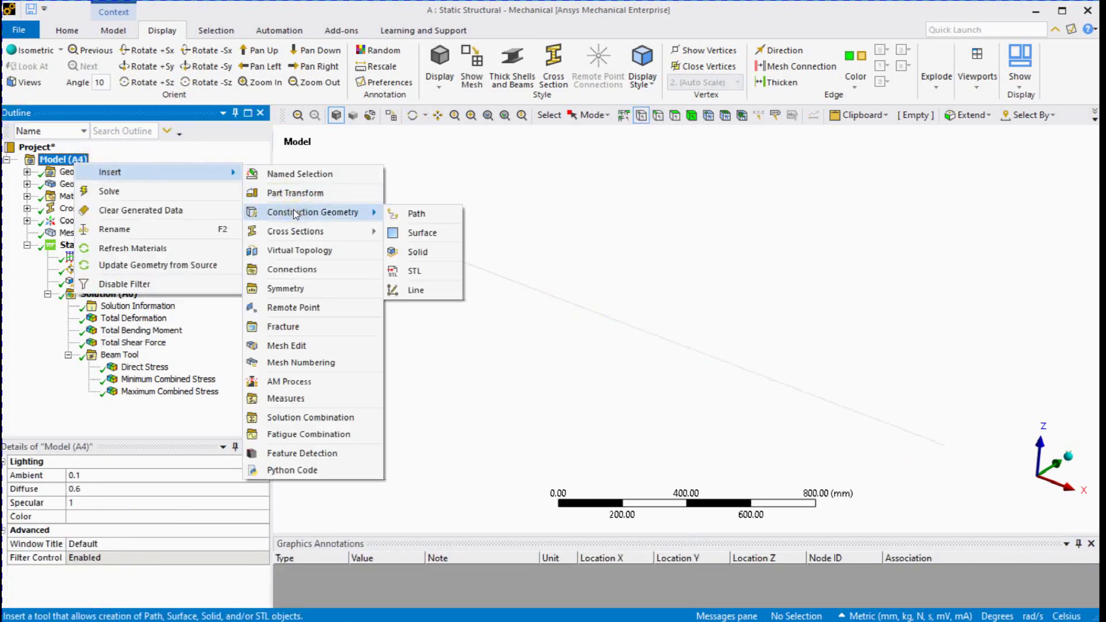
click(433, 215)
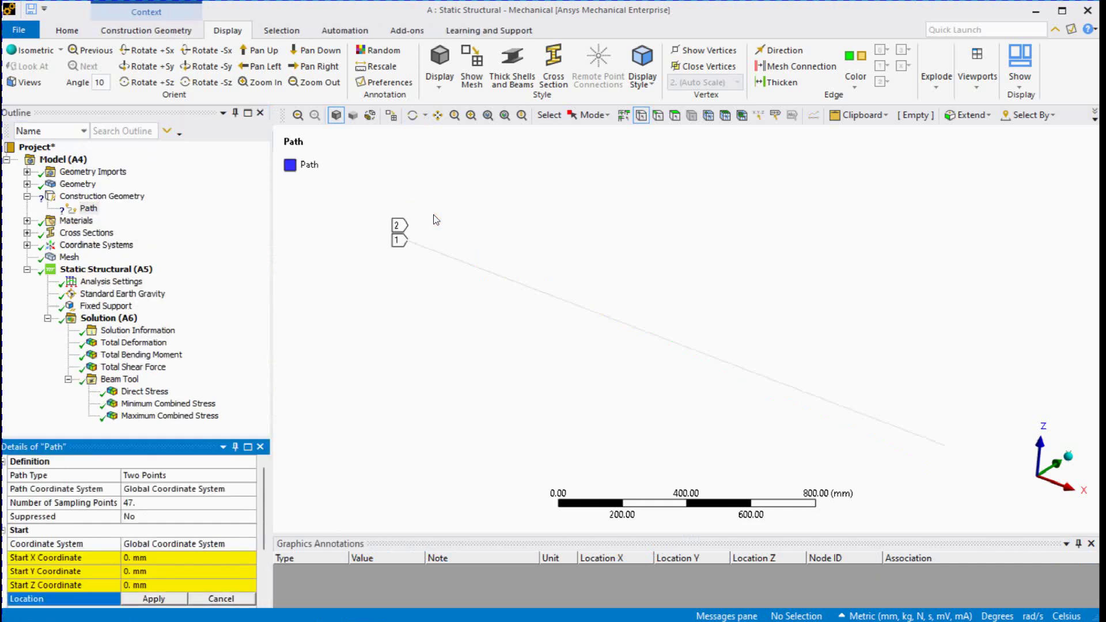
click(182, 475)
click(182, 475)
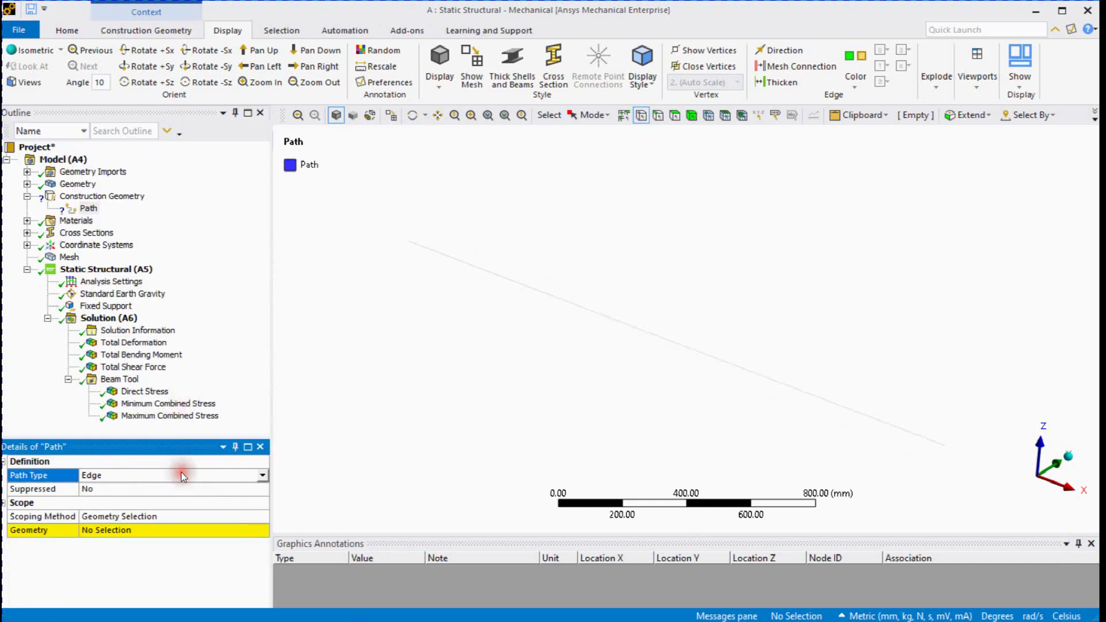
click(118, 530)
click(658, 114)
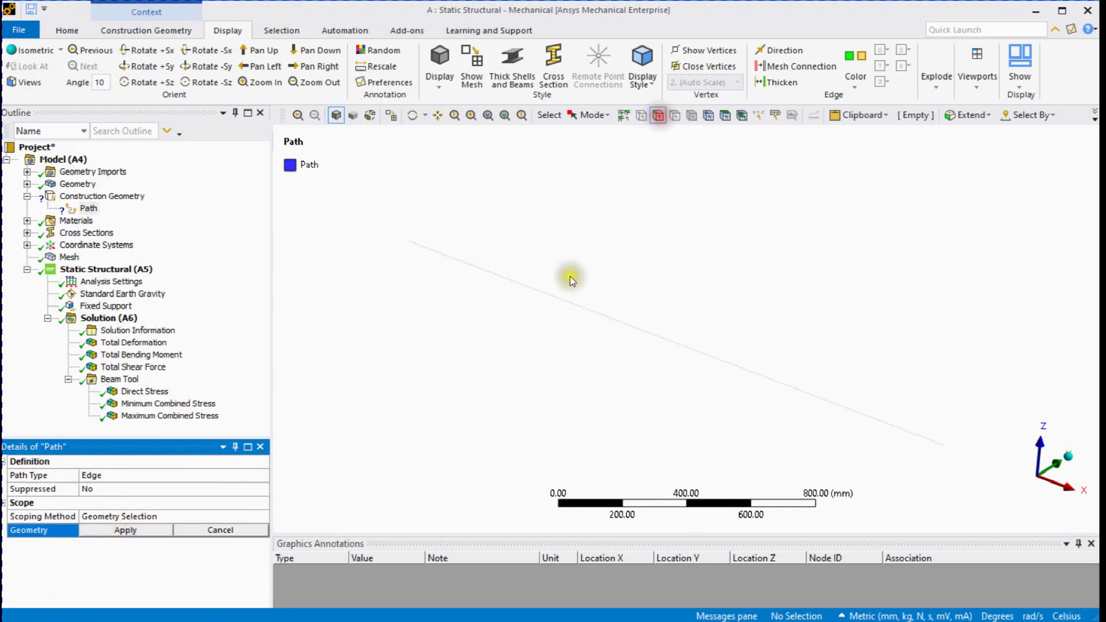
click(573, 303)
click(147, 534)
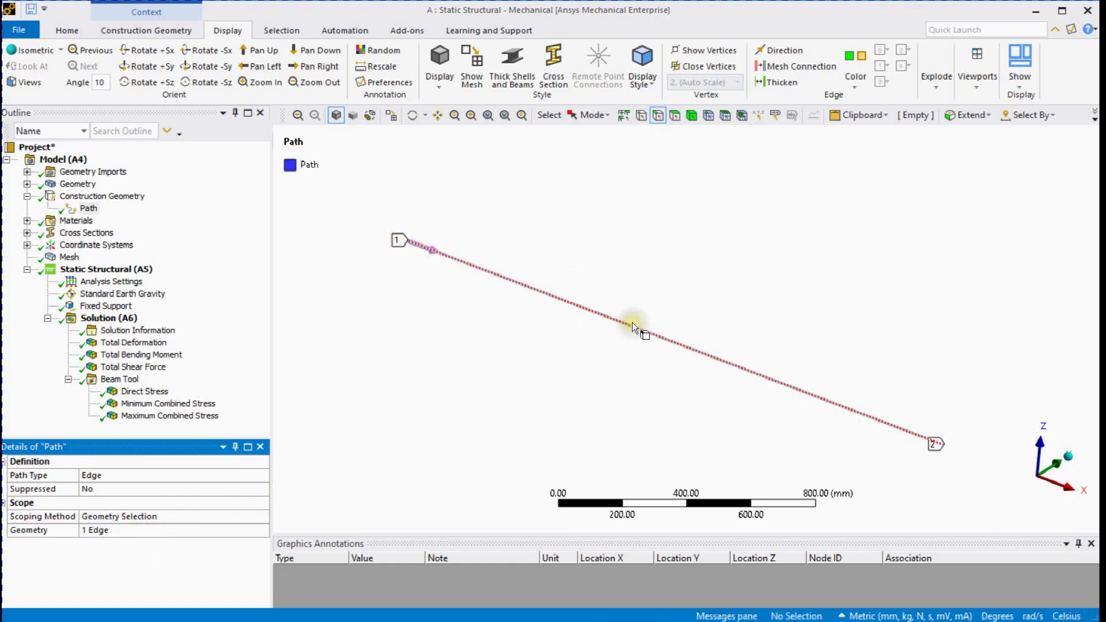
click(114, 319)
- Add a Total Shear-Moment Diagram result to the Solution, scoped to 'Path'
right_click(116, 324)
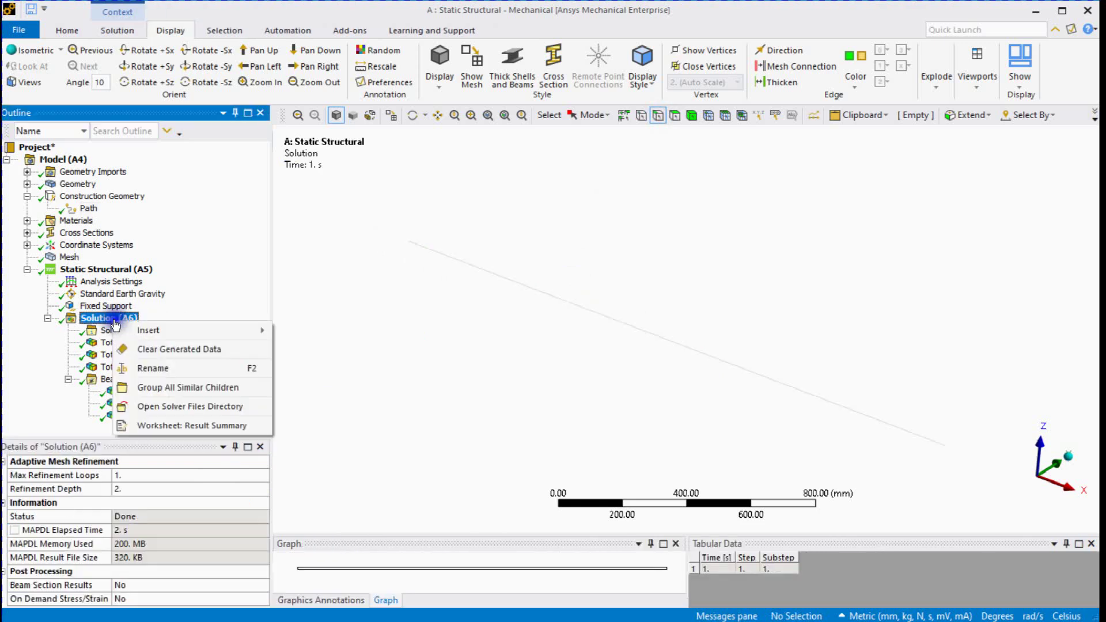
mouse_move(141, 327)
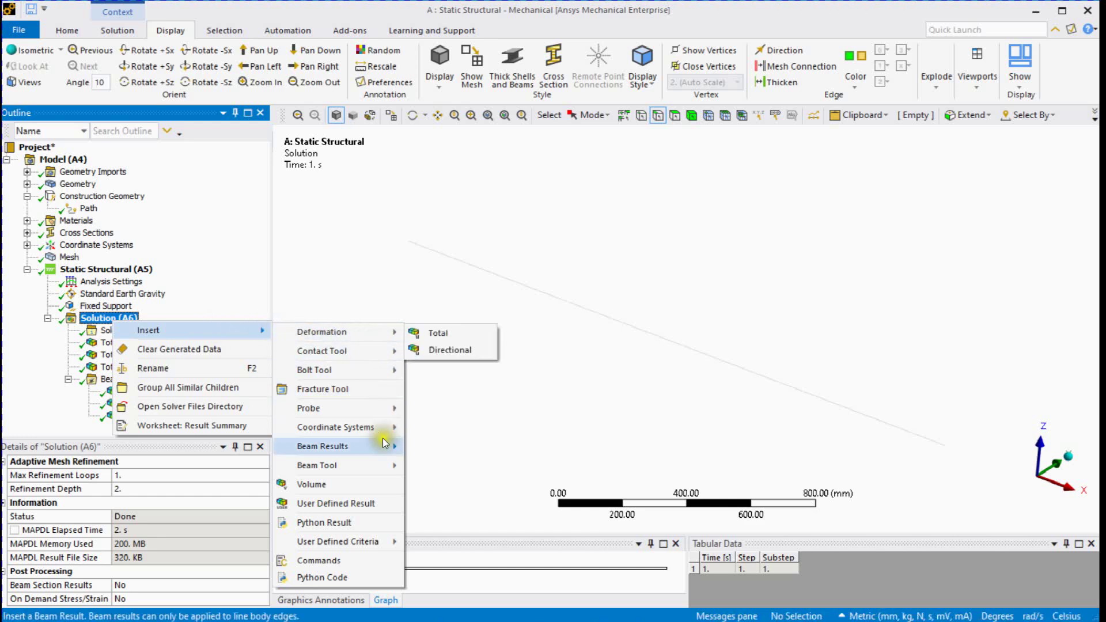
mouse_move(392, 449)
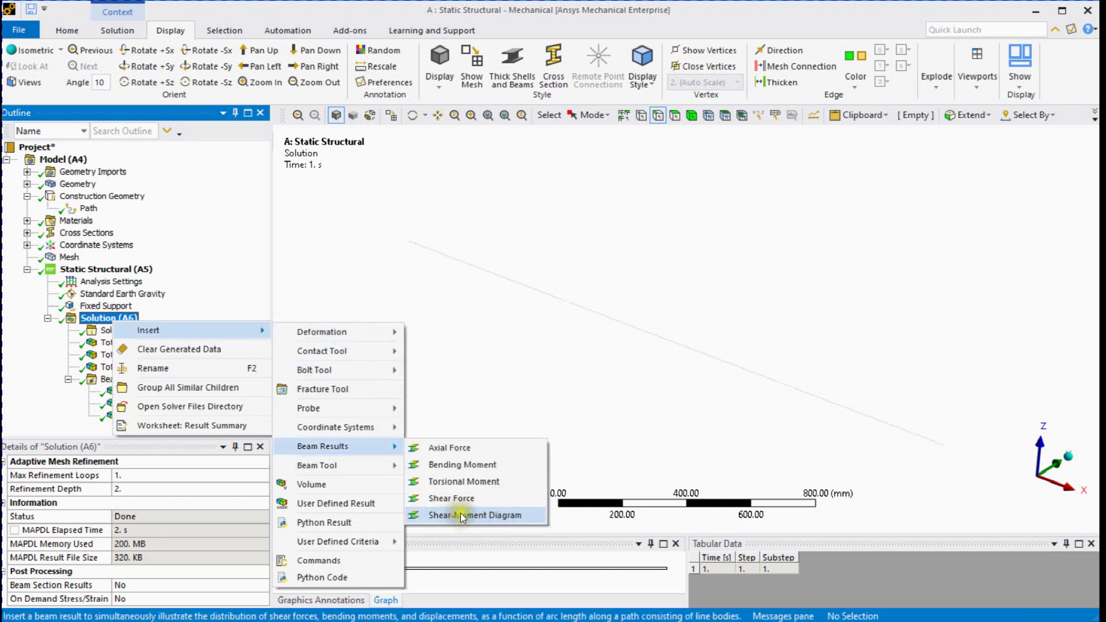
click(478, 516)
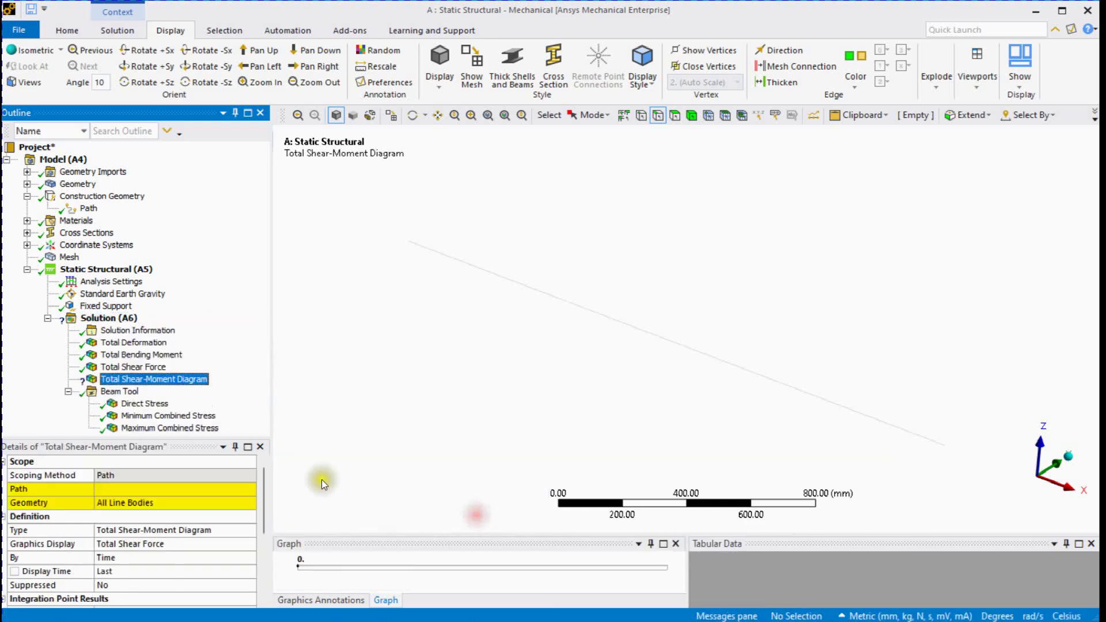
click(147, 489)
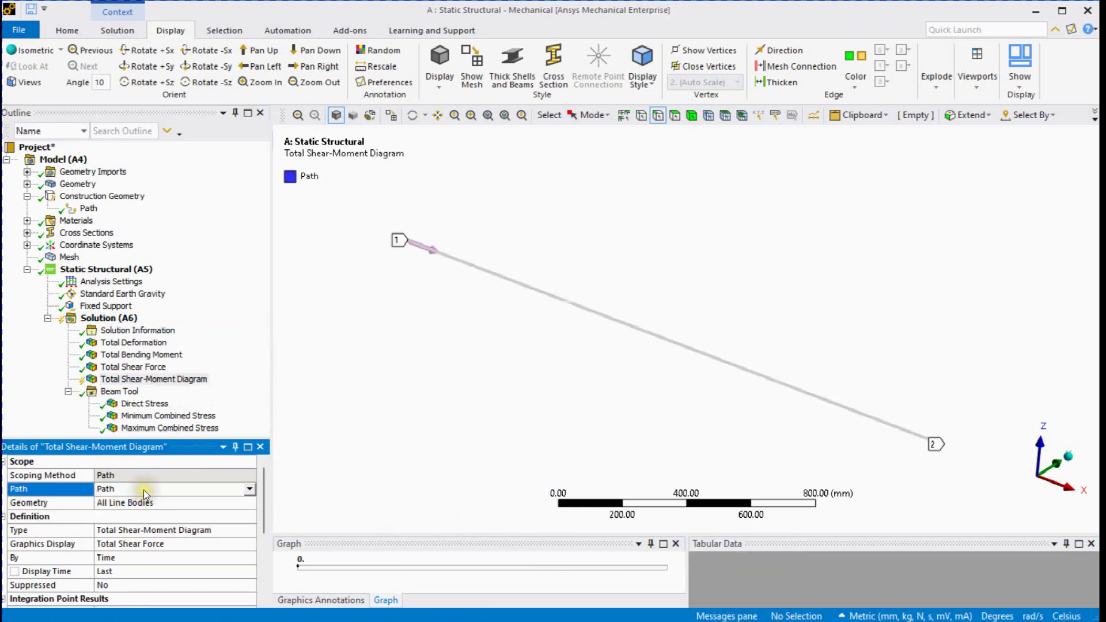
- Evaluate all results for the Total Shear-Moment Diagram
click(133, 381)
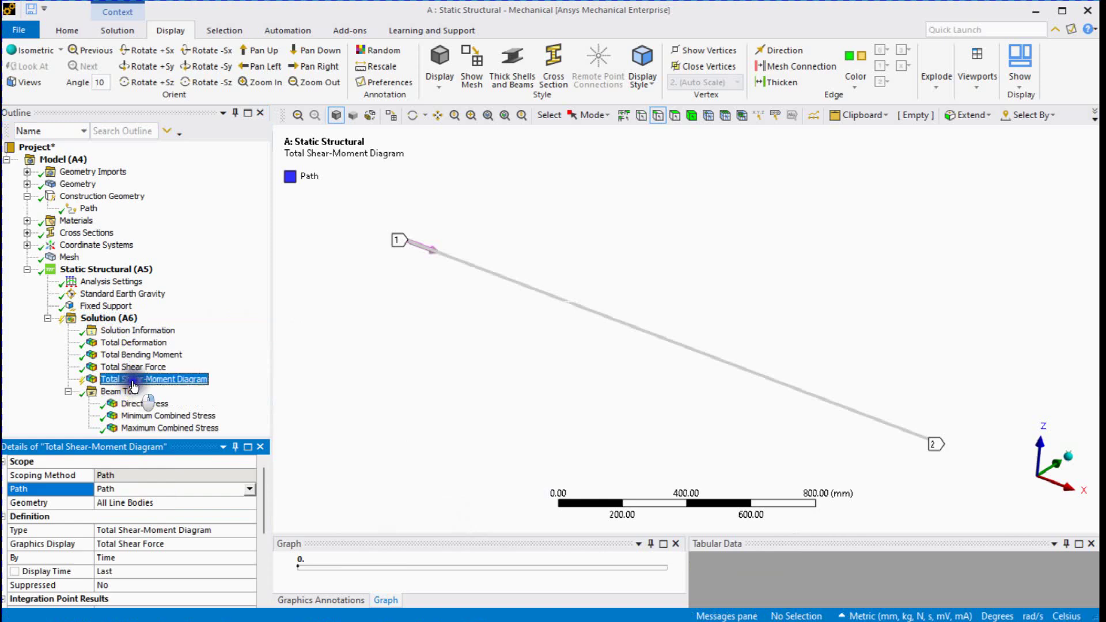
right_click(134, 384)
click(167, 111)
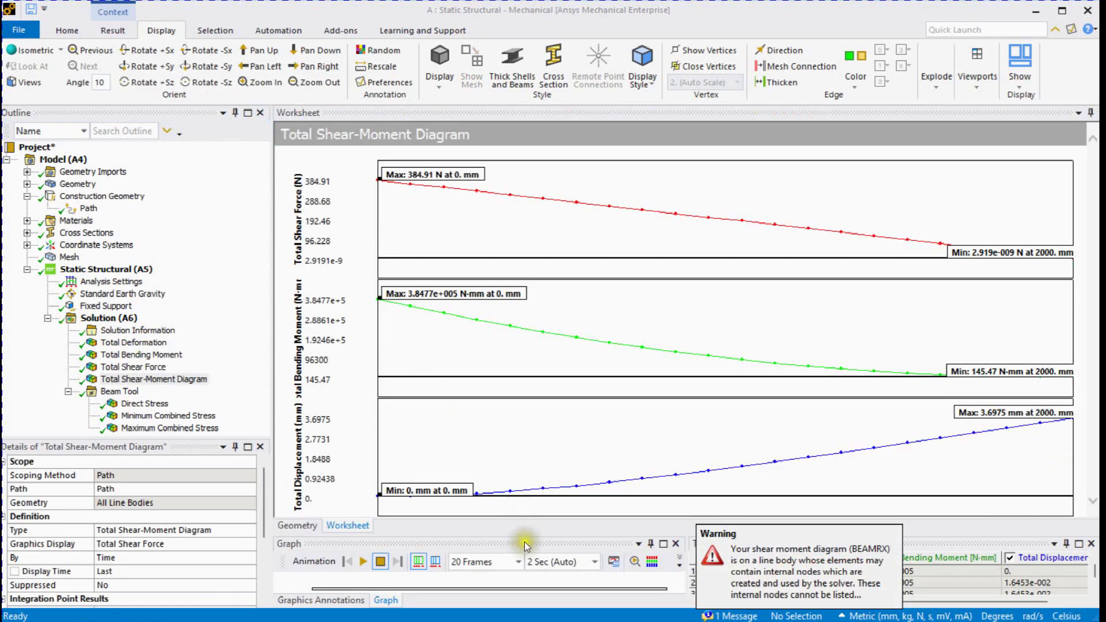
- Collapse the Graph panel so the shear, moment and displacement curves fill the worksheet
drag(521, 534, 535, 583)
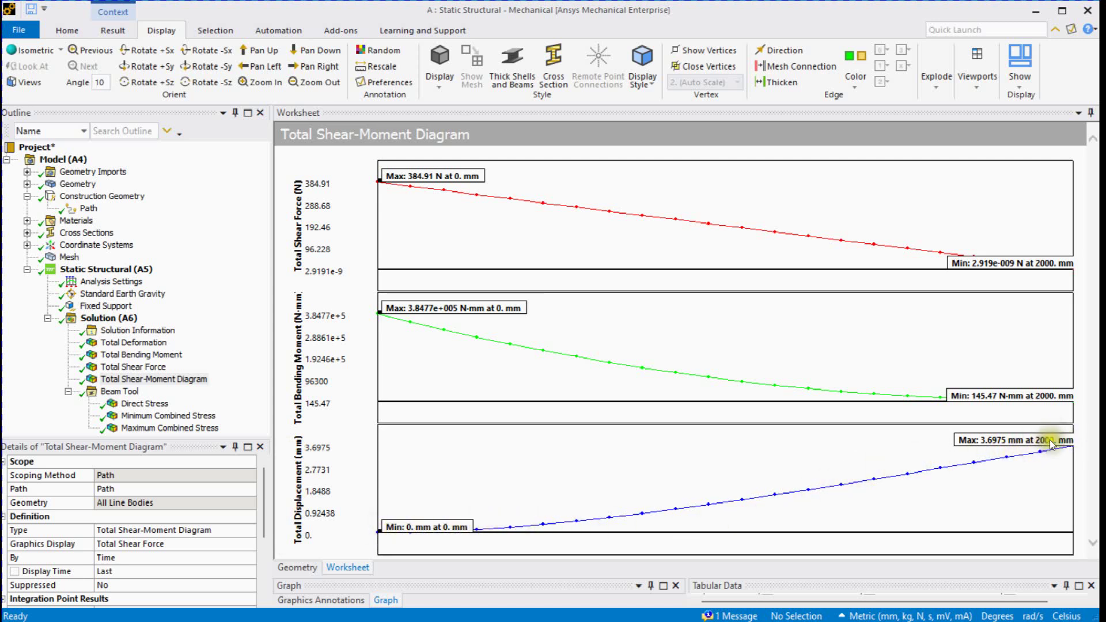
click(995, 448)
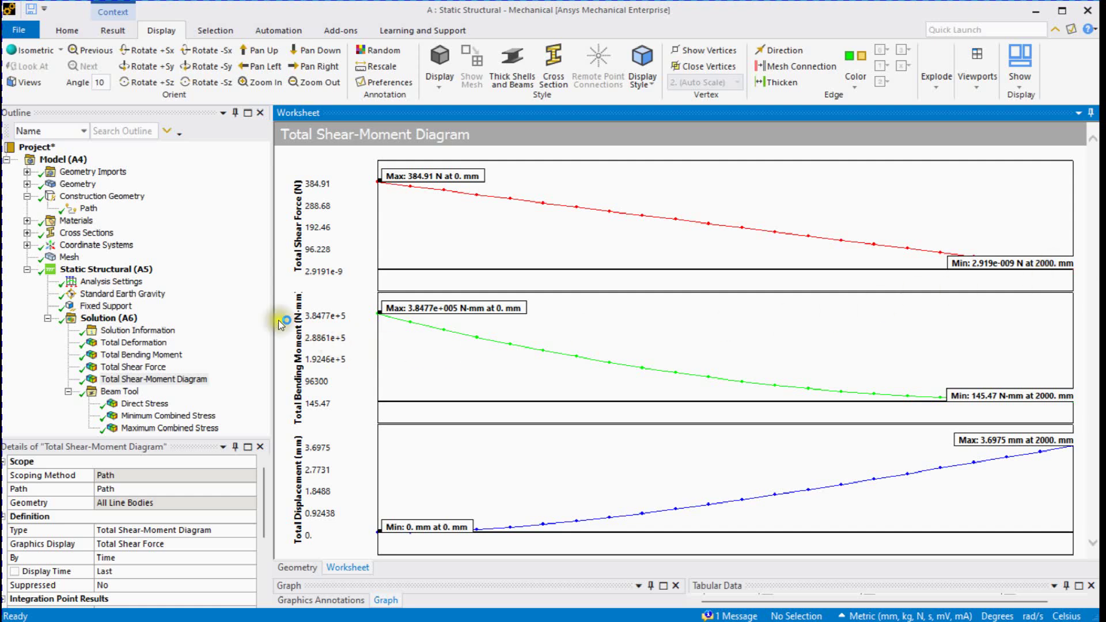
- Confirm SYS\Beam uses Structural Steel, then open Engineering Data in Workbench
click(27, 184)
click(112, 196)
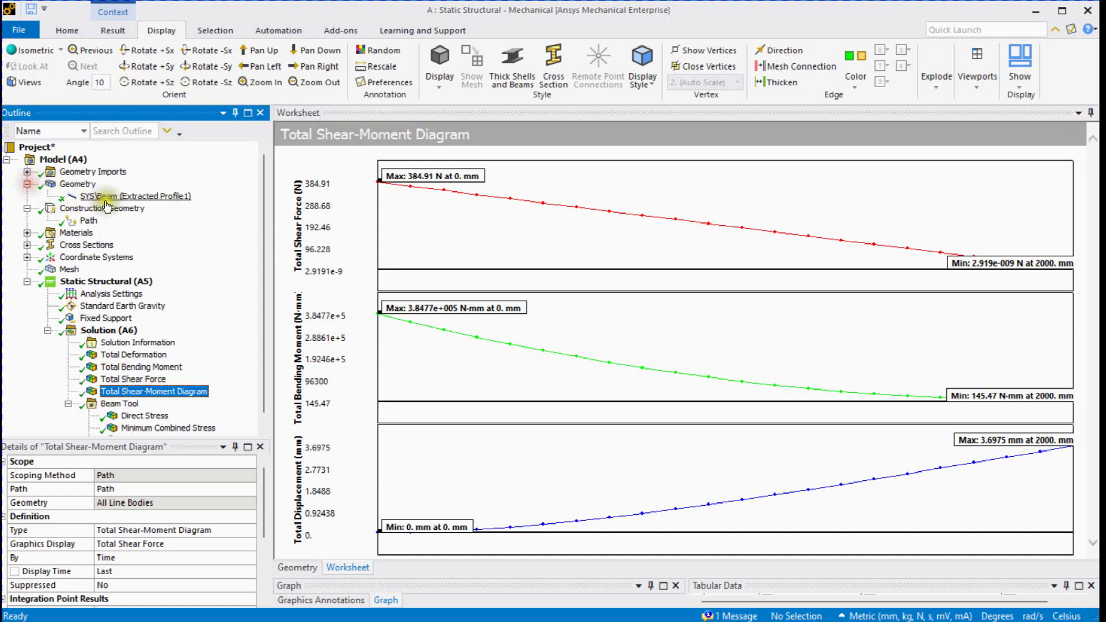
drag(268, 506, 271, 558)
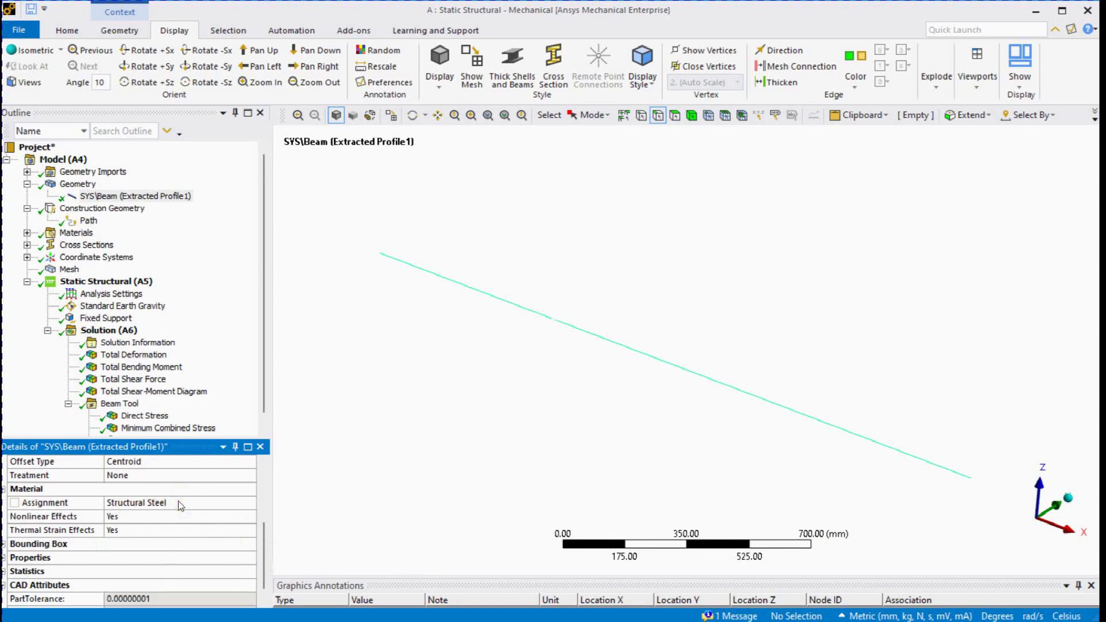
click(322, 521)
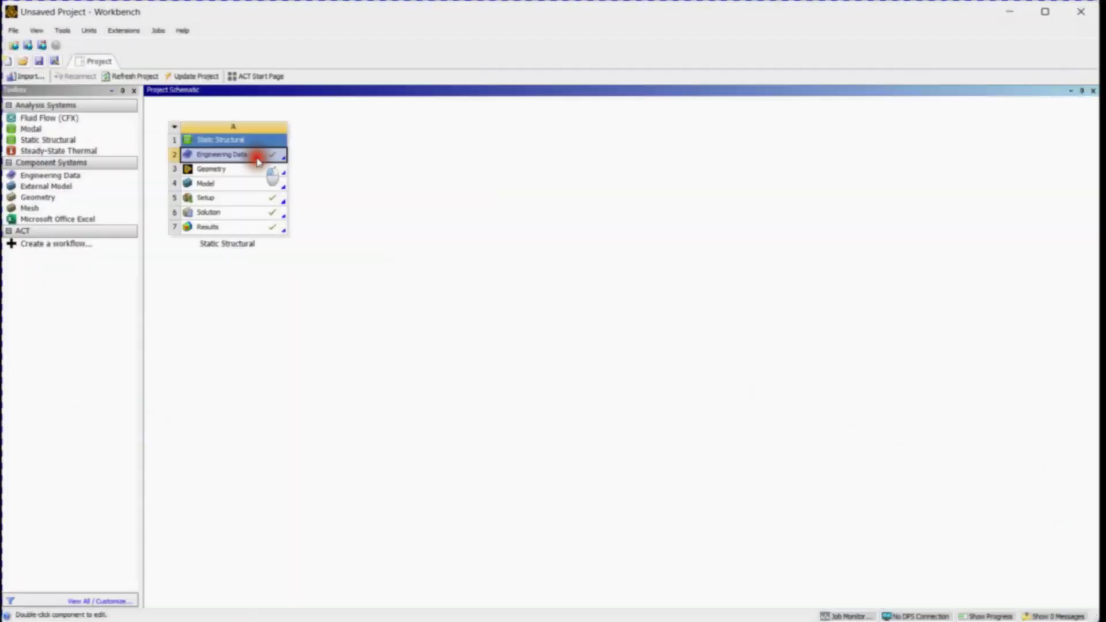
double_click(256, 156)
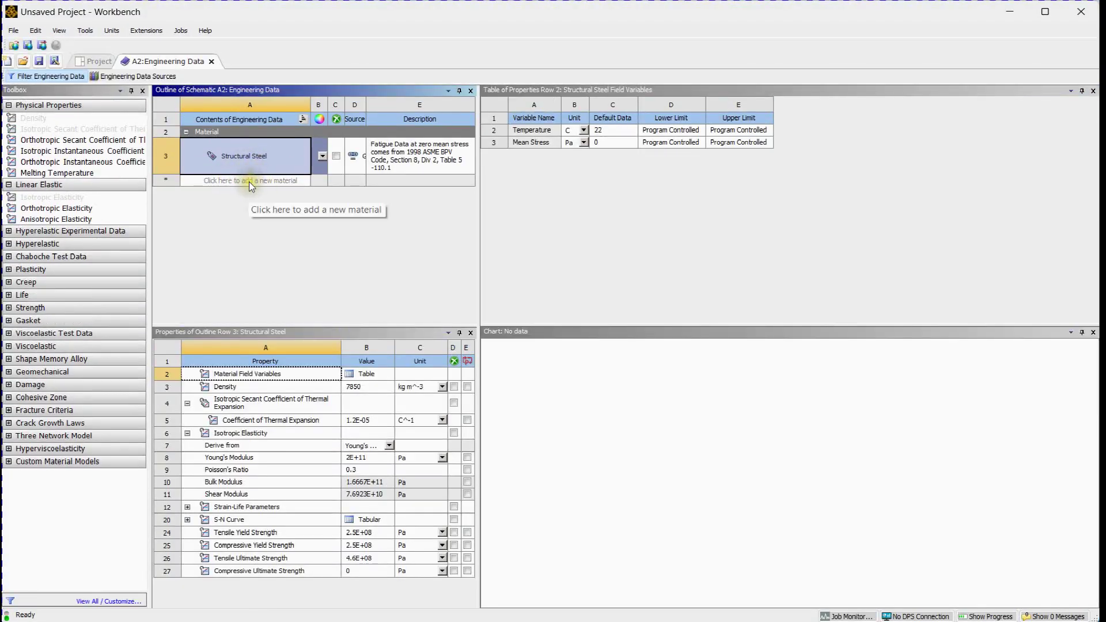
- Create material 'SS' with Density and Isotropic Elasticity, density 8000 kg m^-3
click(249, 181)
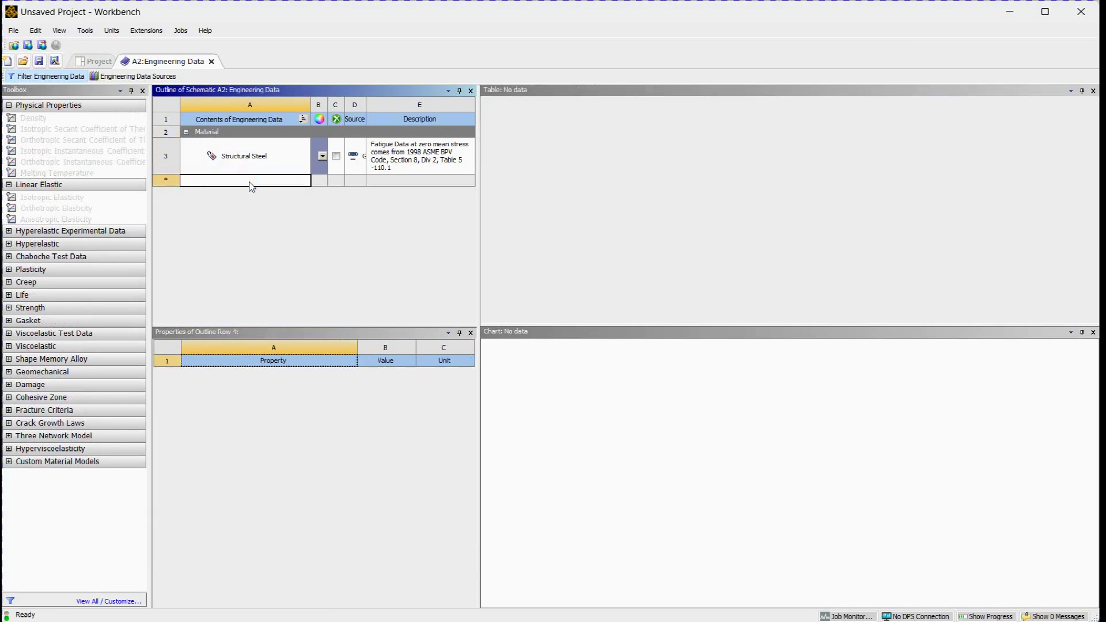
text(SS)
key(Return)
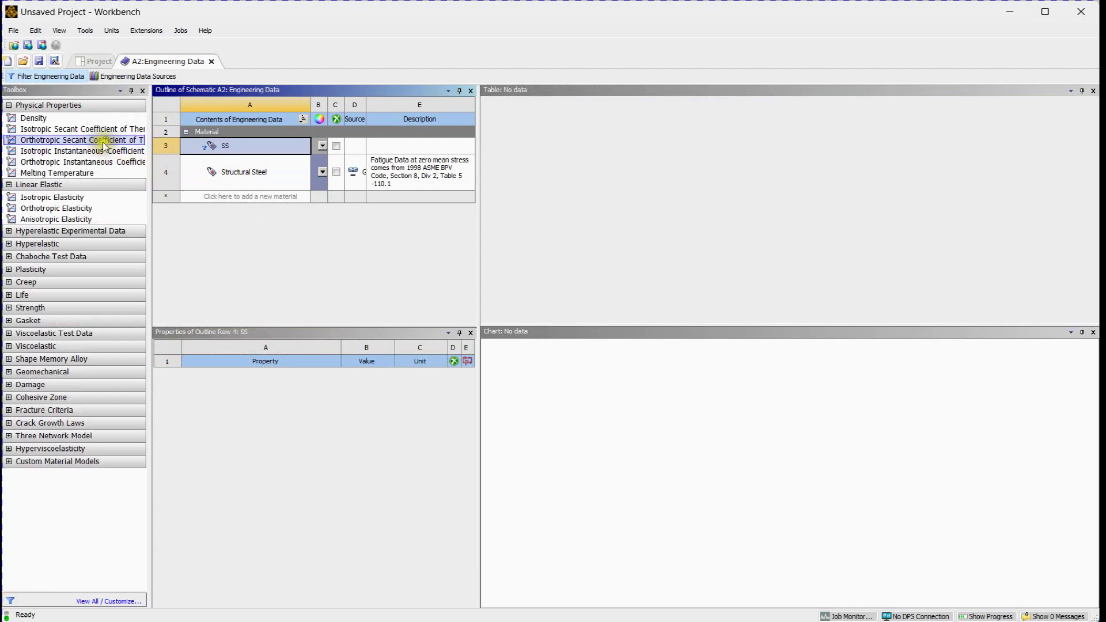
click(61, 118)
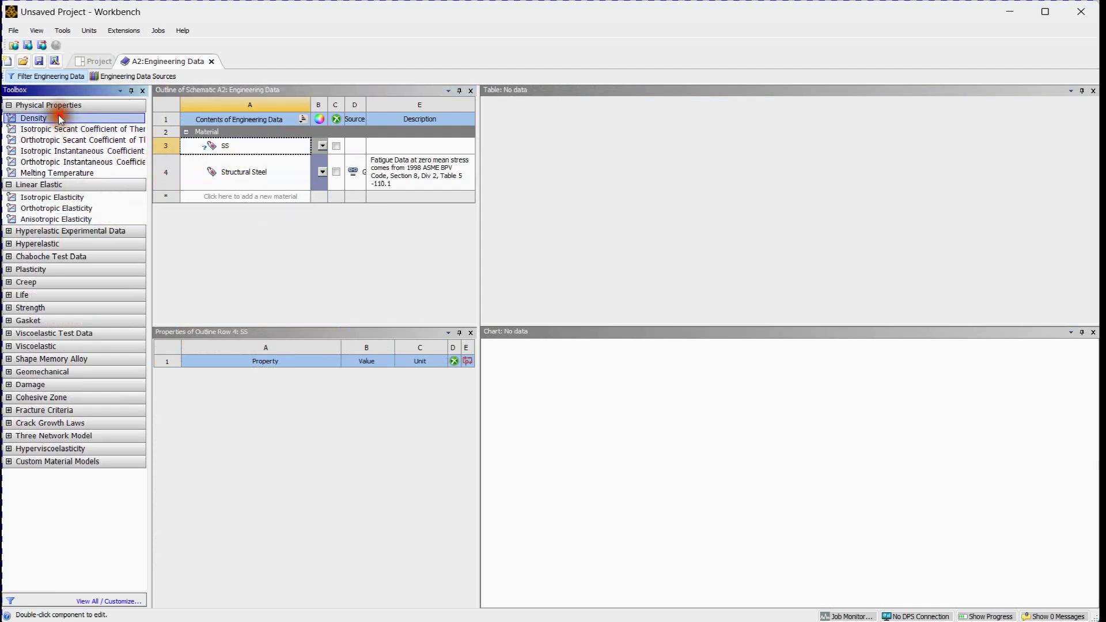
double_click(60, 119)
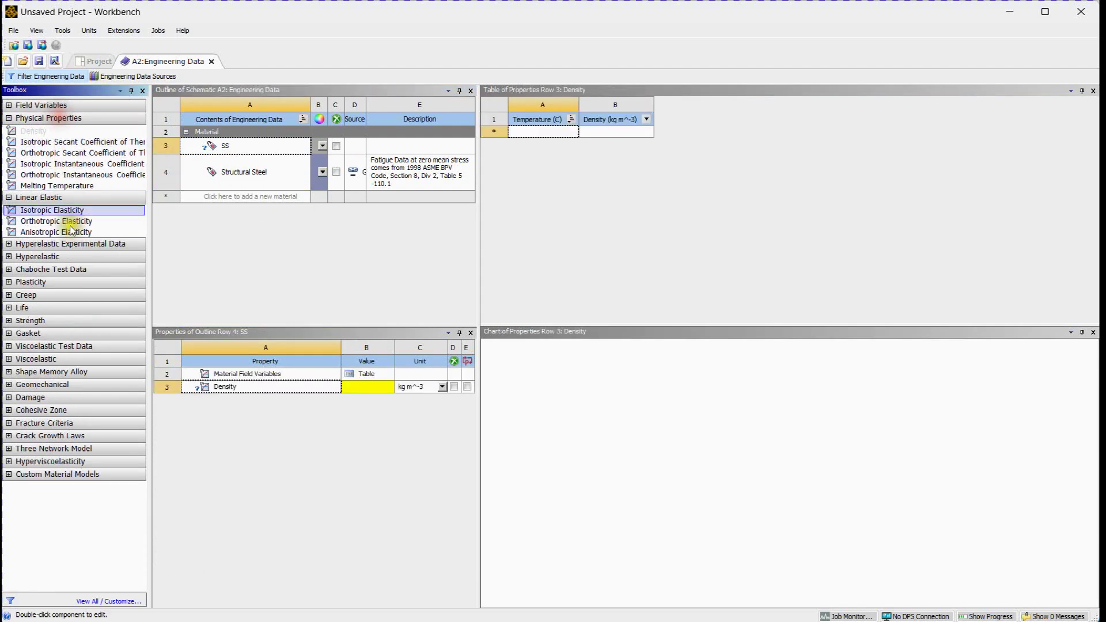
double_click(30, 209)
click(357, 387)
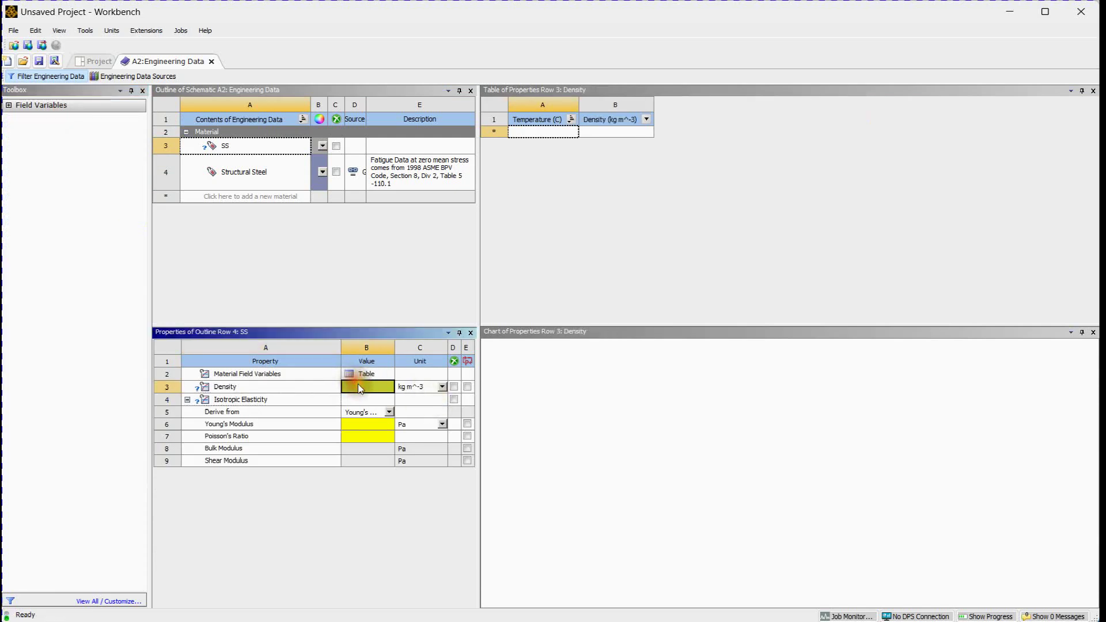
key(Return)
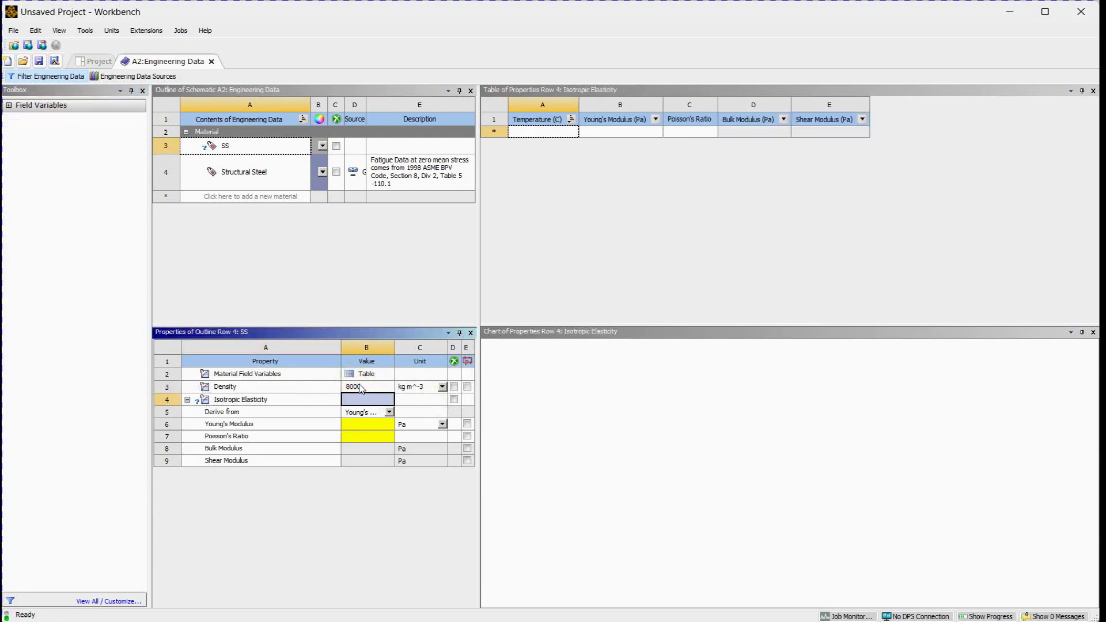
- Set SS Young's modulus to 210 GPa, then refresh the project
click(442, 424)
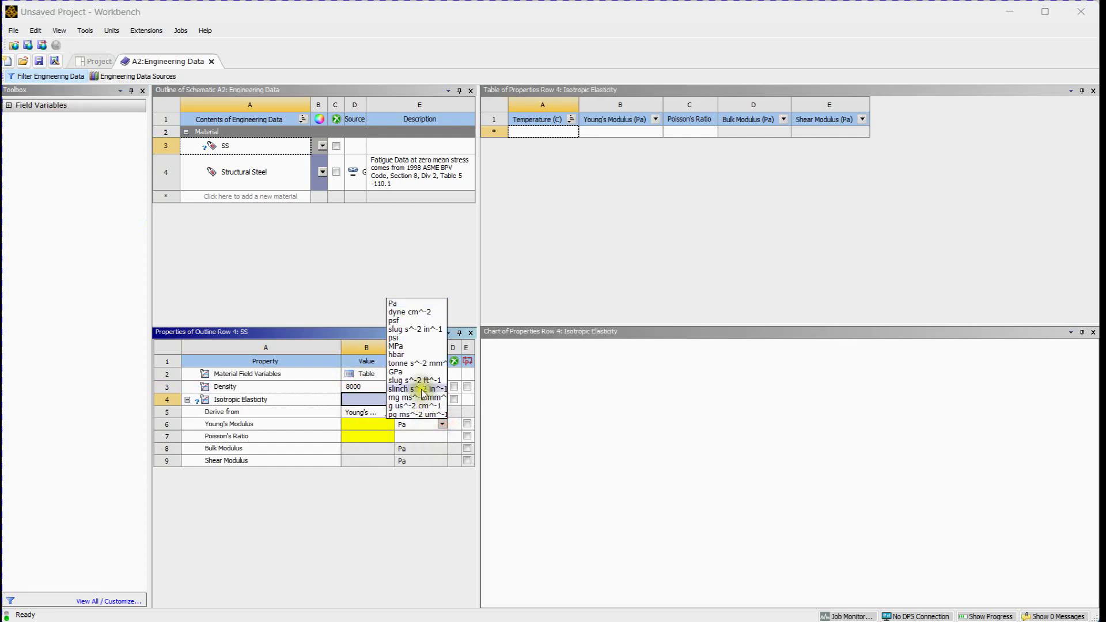
click(415, 371)
click(385, 434)
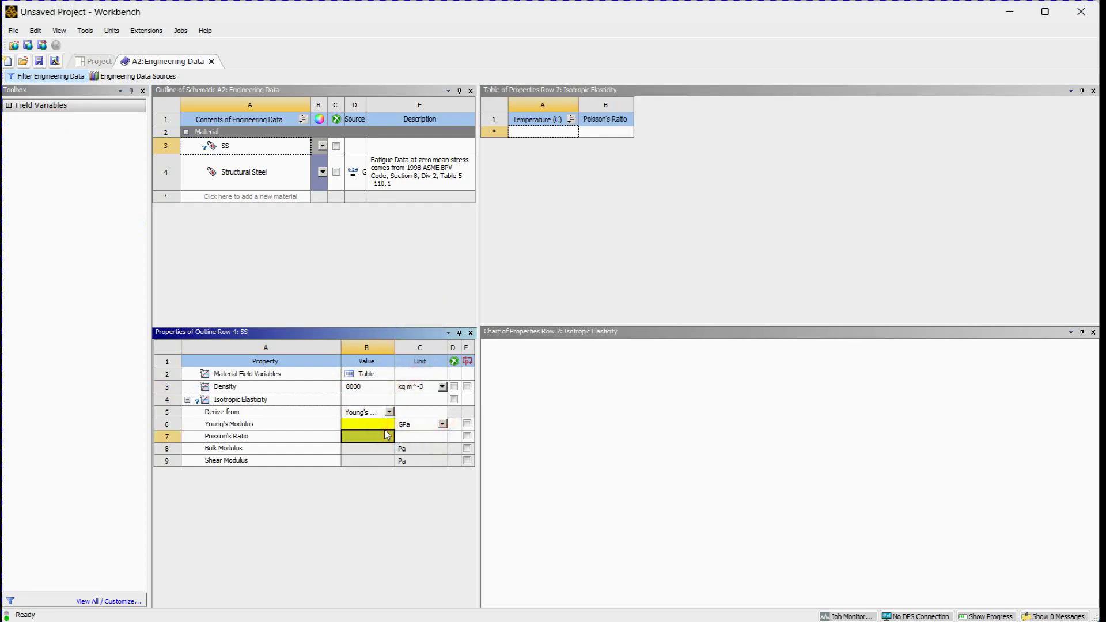
click(379, 423)
text(210)
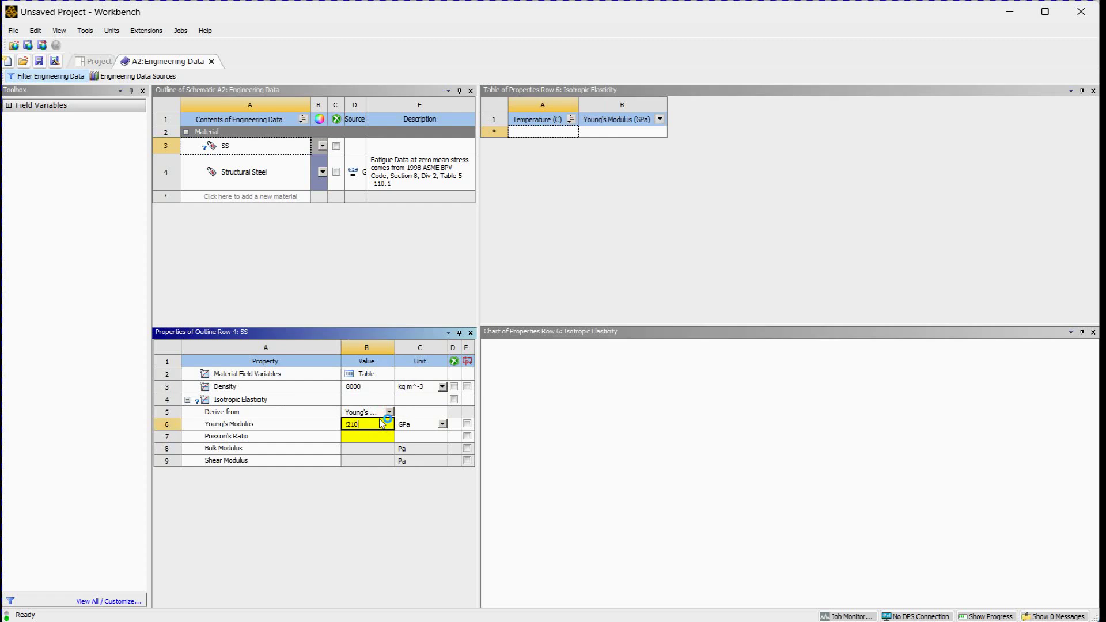
key(Return)
key(Return)
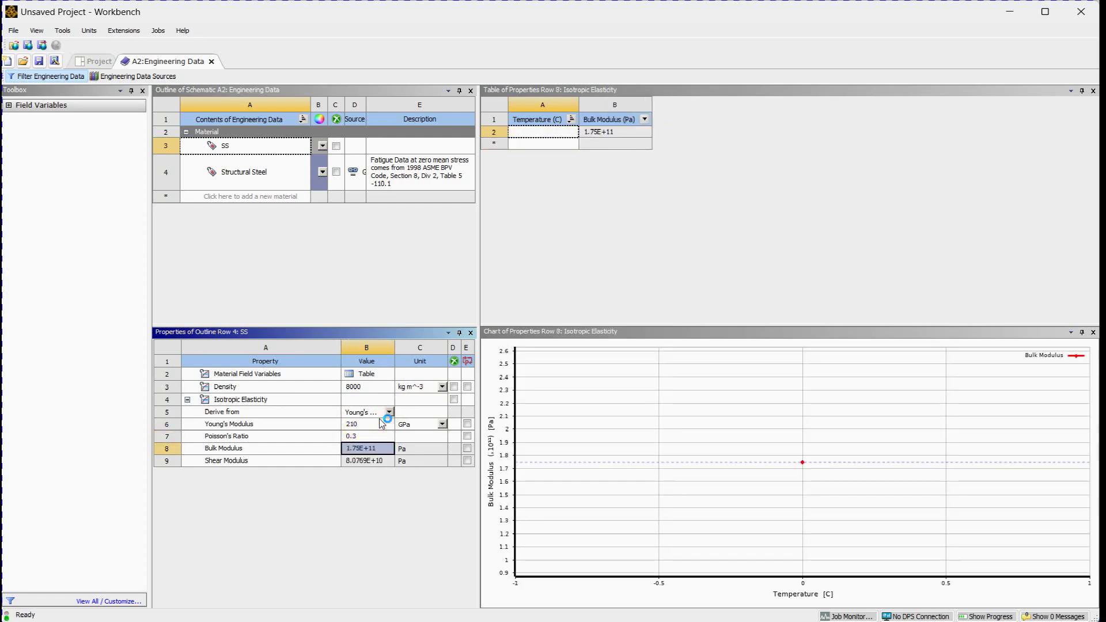
click(94, 60)
click(132, 80)
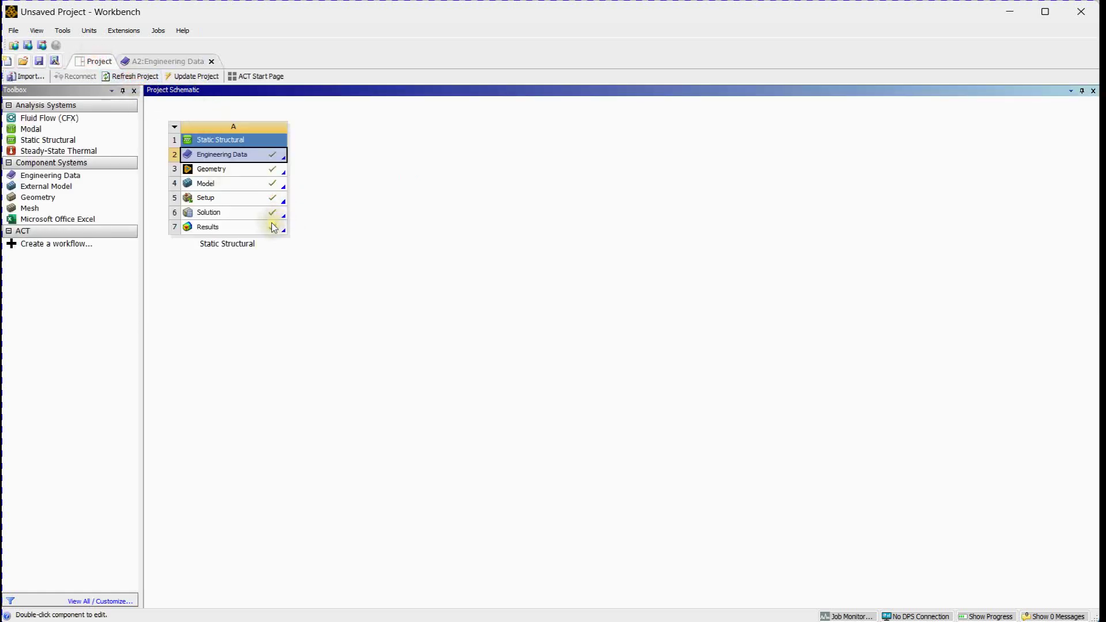
- Change the beam body's material assignment to SS and solve Solution (A6) again
click(839, 555)
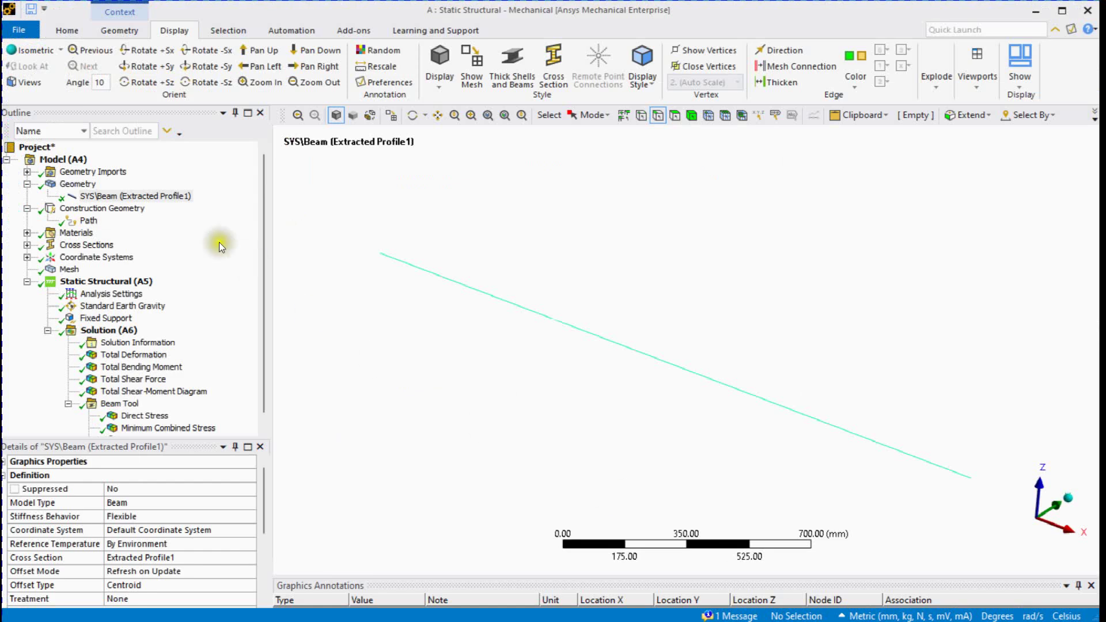
click(159, 198)
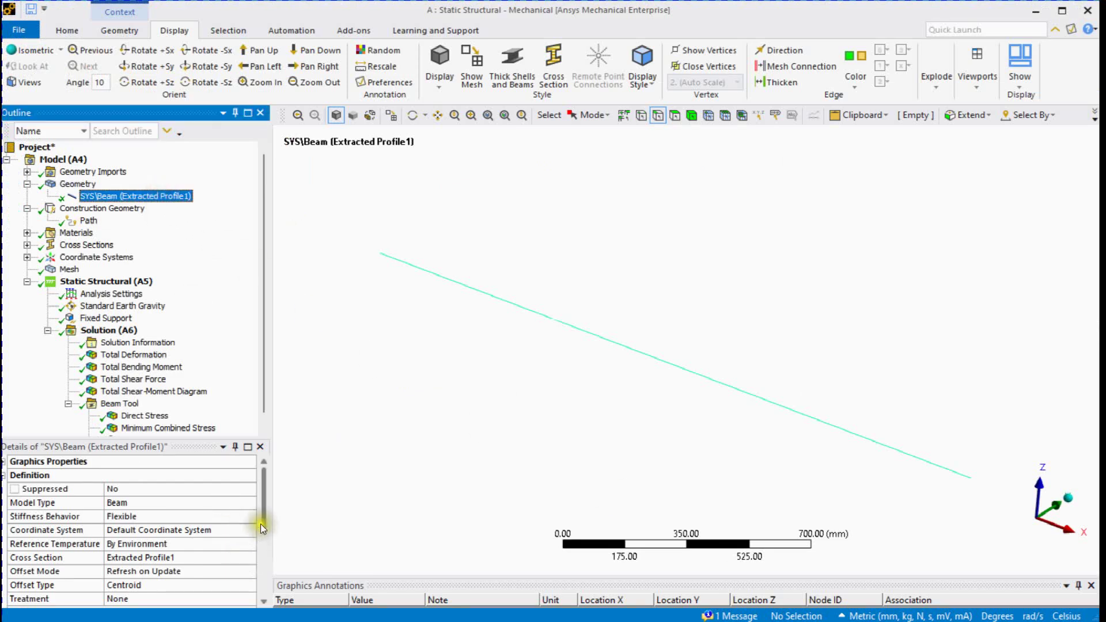
drag(260, 526, 268, 550)
click(251, 529)
click(252, 527)
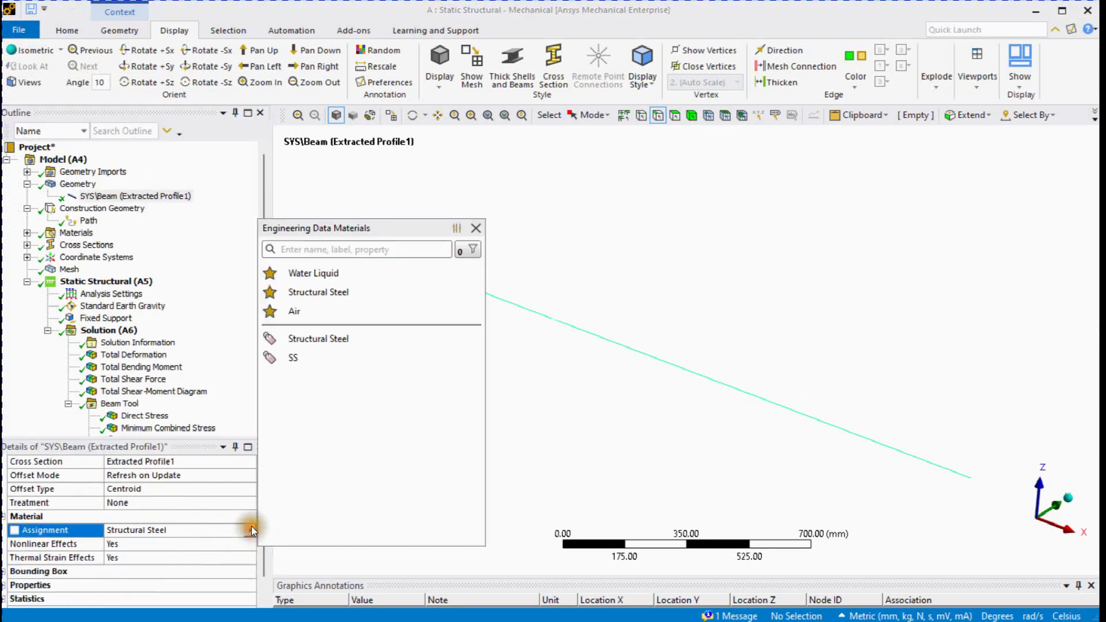
click(299, 358)
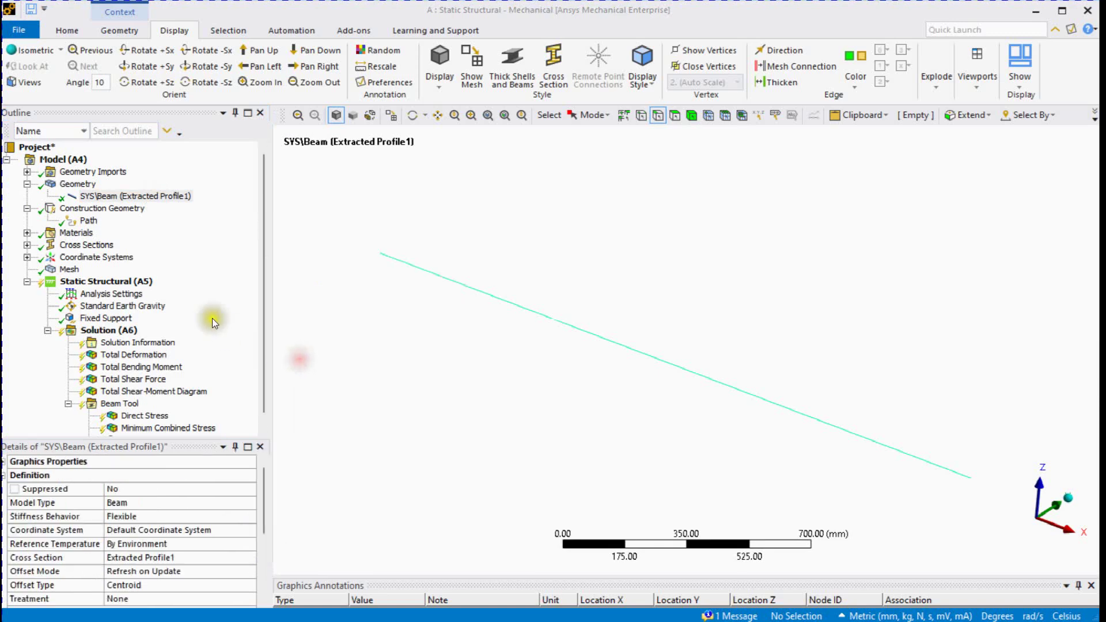
right_click(109, 329)
click(163, 362)
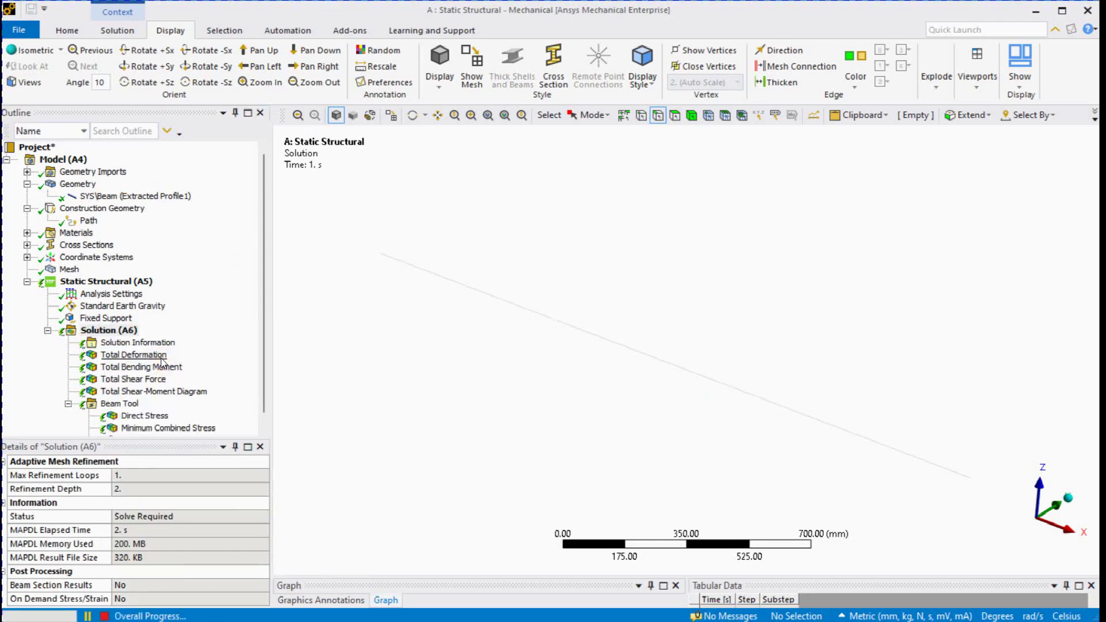
- Step through updated deformation, bending moment, shear force and shear-moment diagram (peak 392.27 N)
click(161, 357)
click(137, 368)
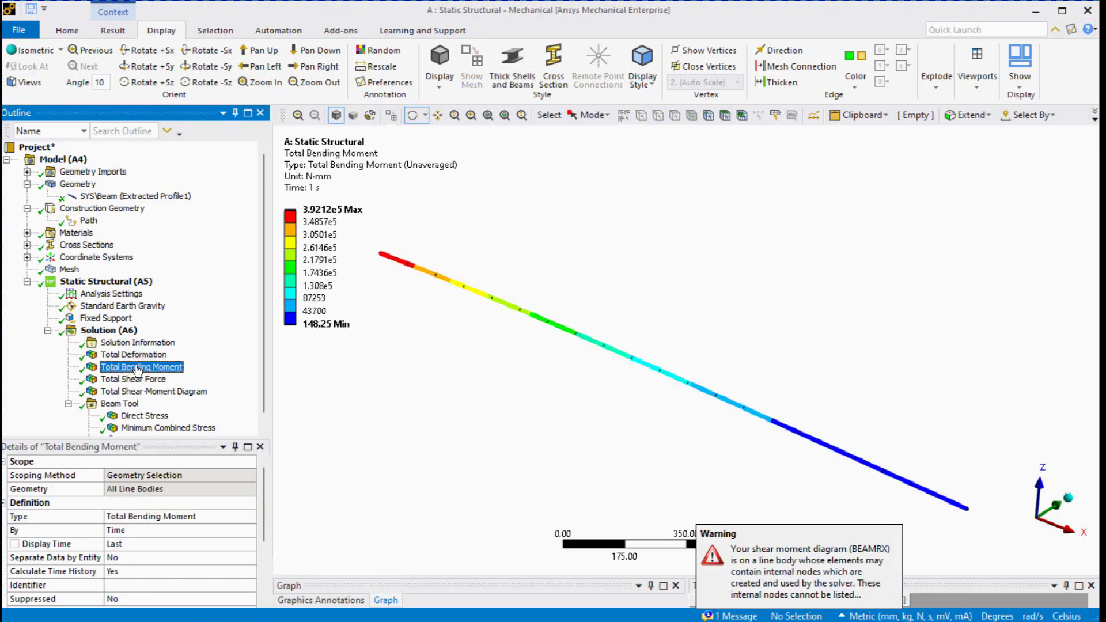
click(134, 379)
click(141, 392)
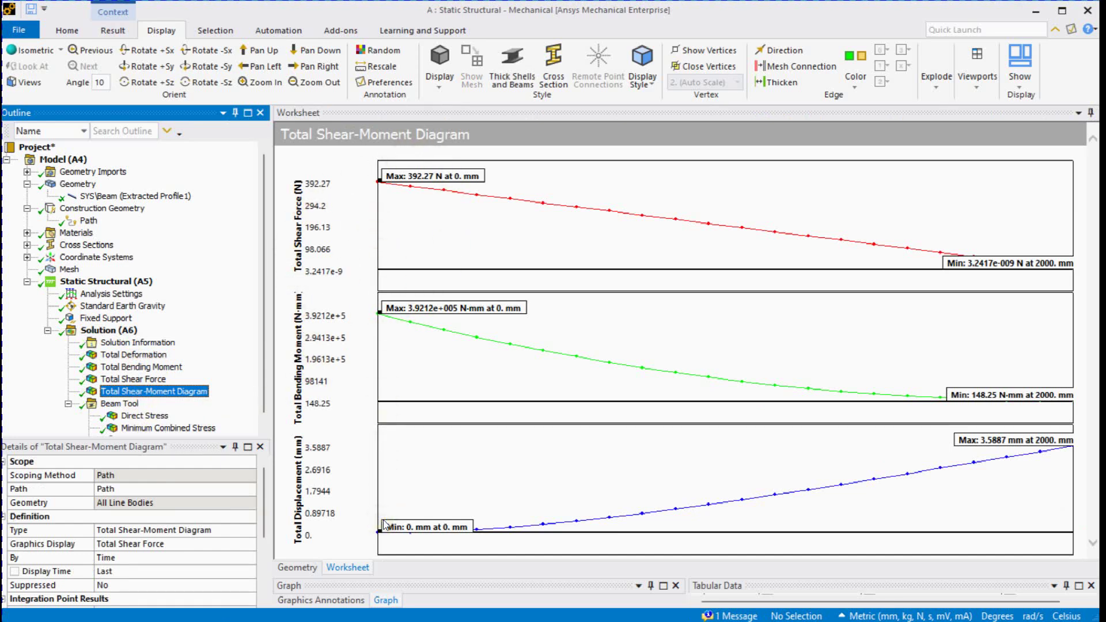
- Switch to Two Horizontal Viewports showing the beam's shear-force contour, with the top viewport active
click(978, 69)
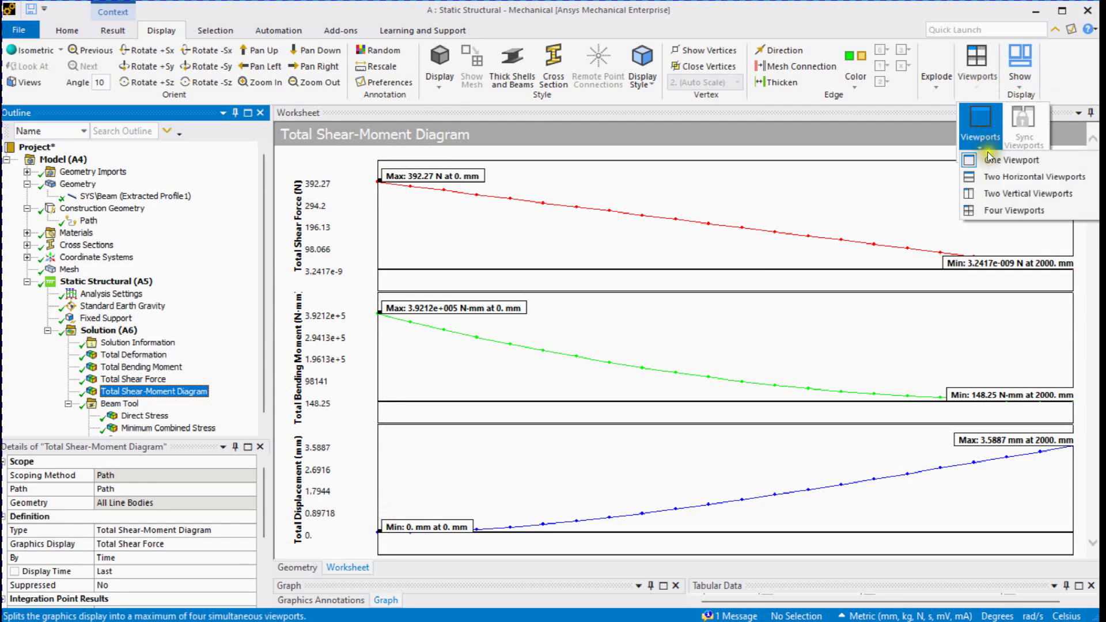
click(997, 175)
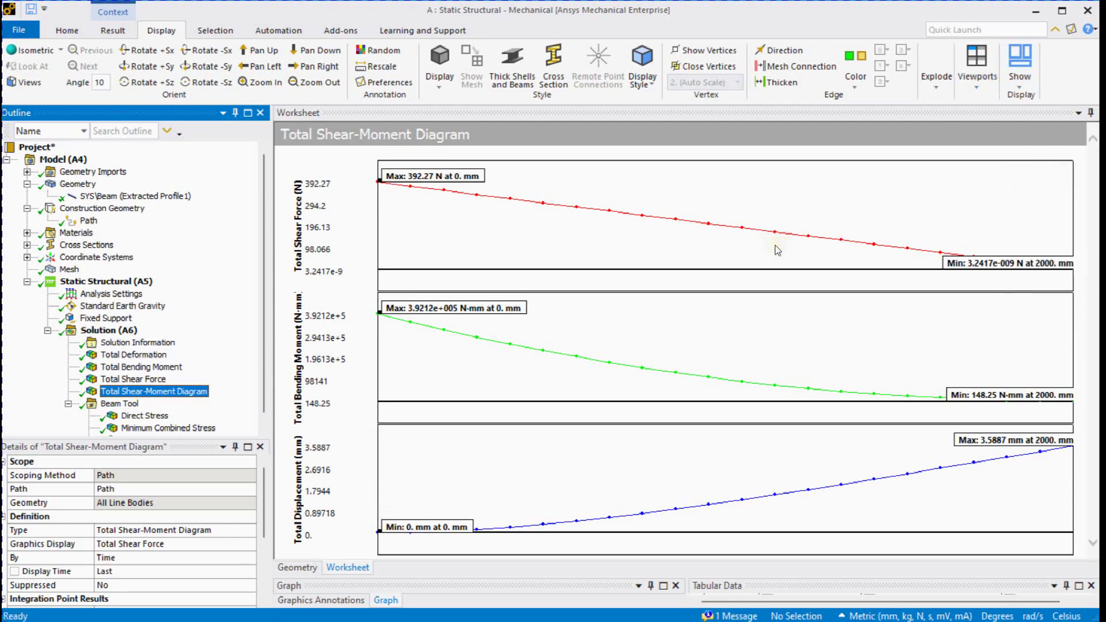
click(291, 567)
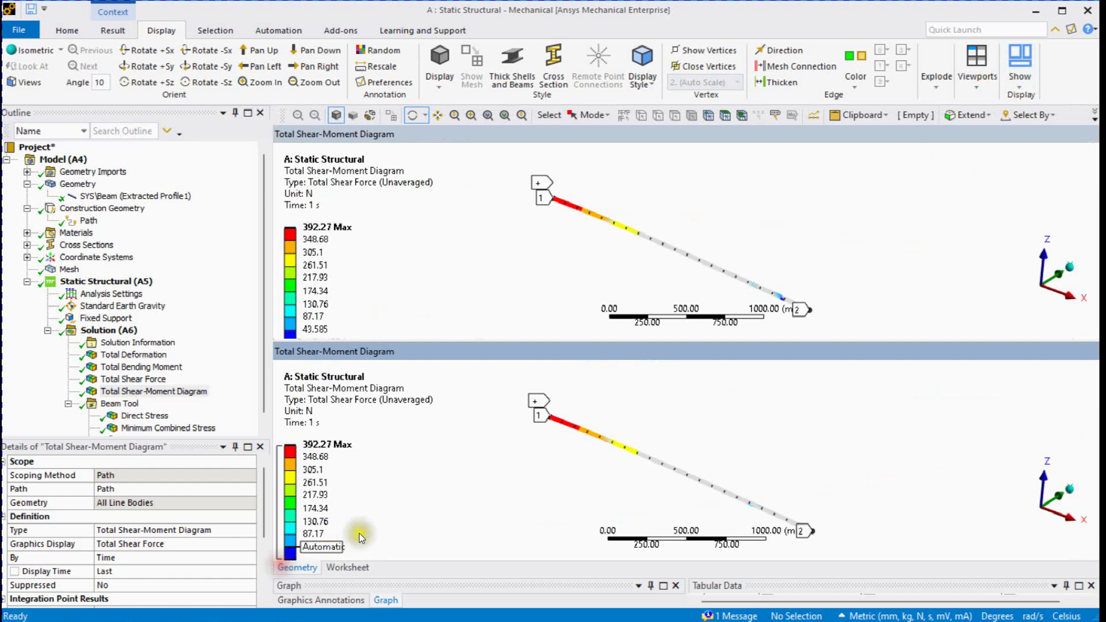
click(505, 339)
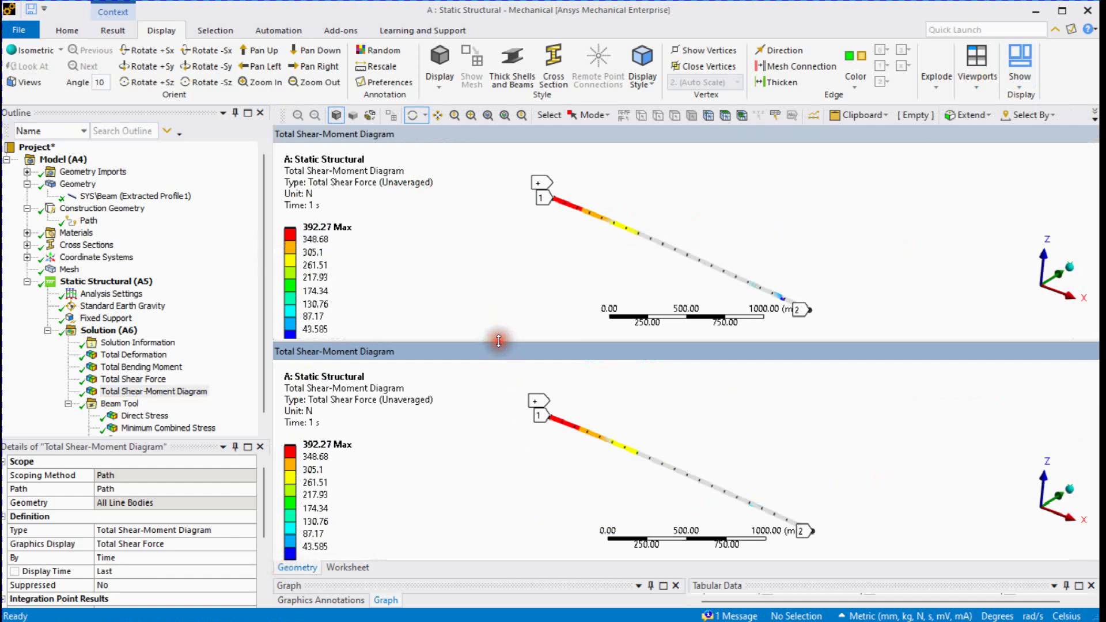
click(507, 197)
scroll(507, 197, down, 4)
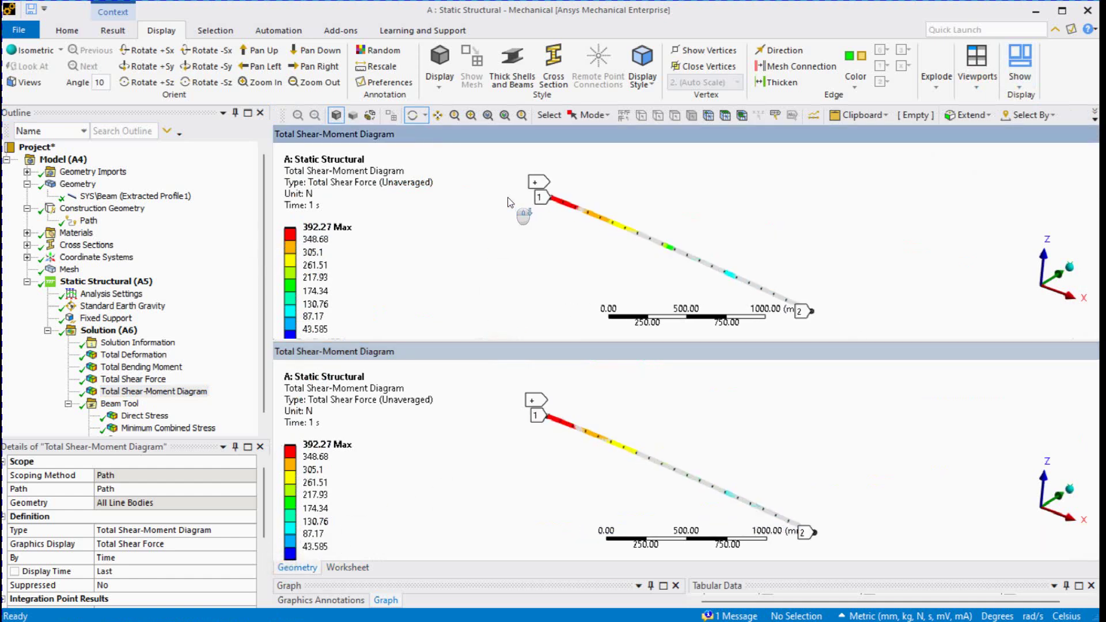